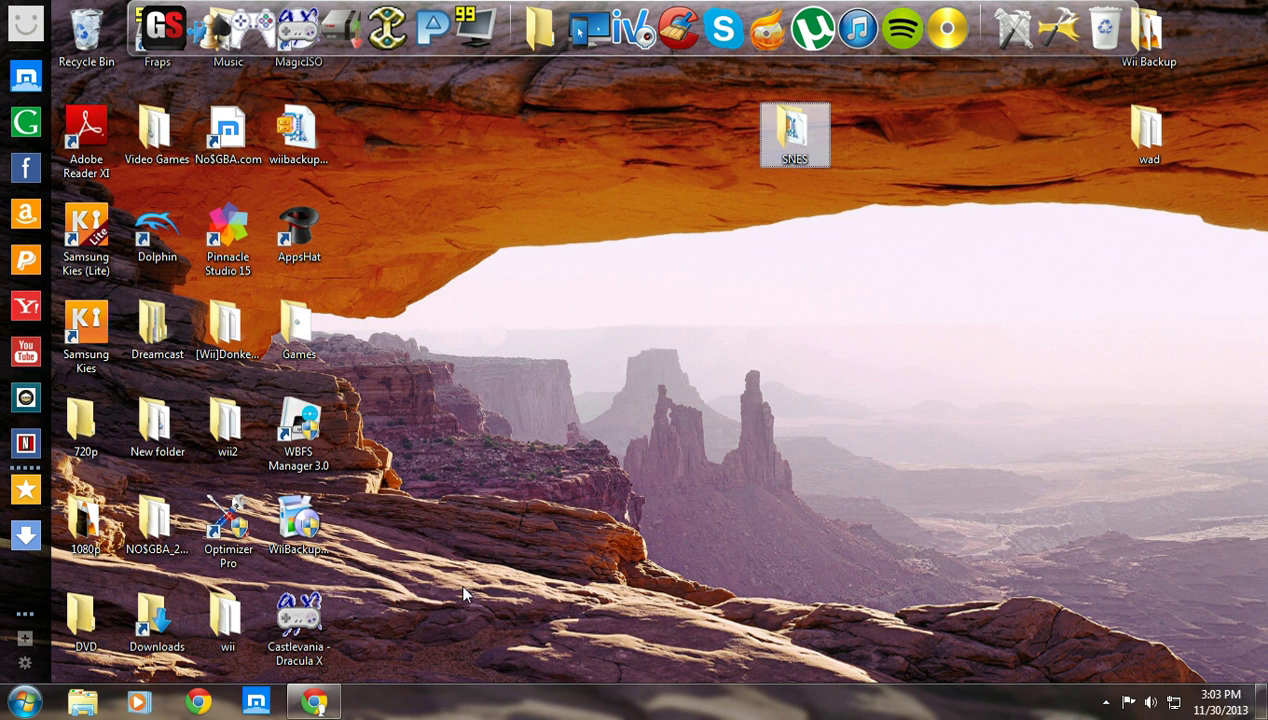
- Open Removable Disk (J:) from the Computer window
{"action": "left_click", "coordinate": [30, 700]}
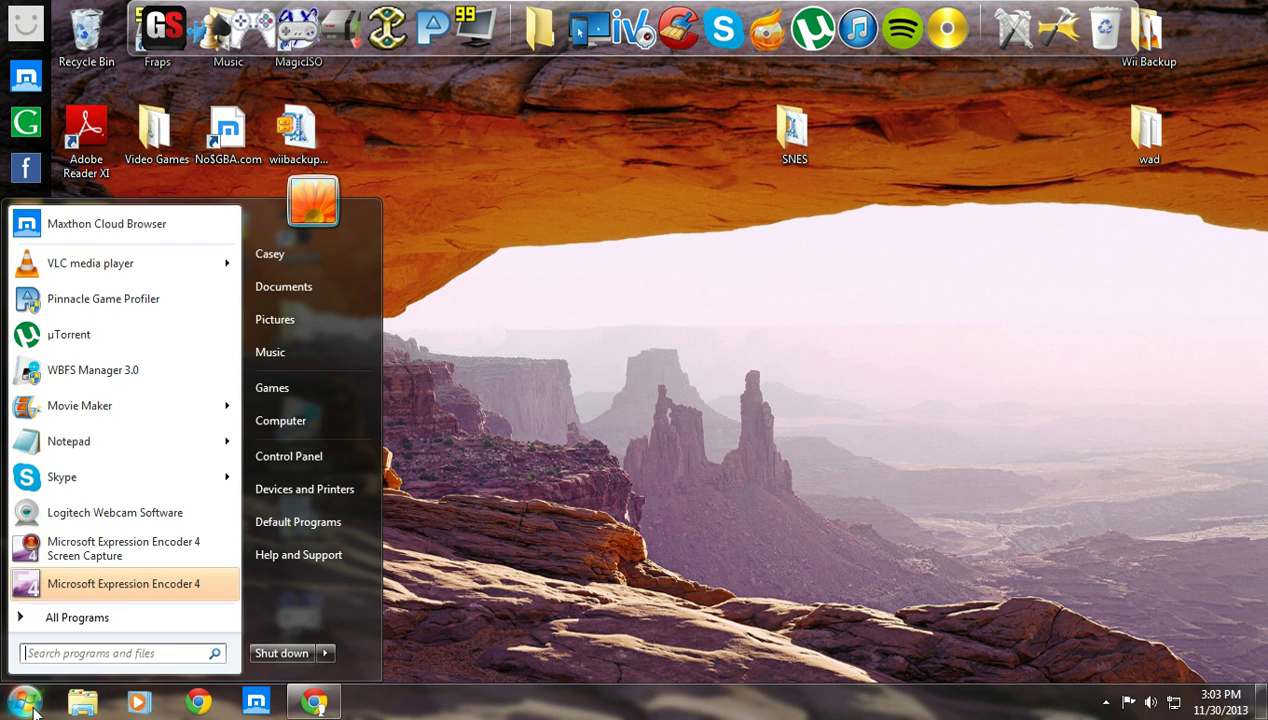
{"action": "left_click", "coordinate": [309, 420]}
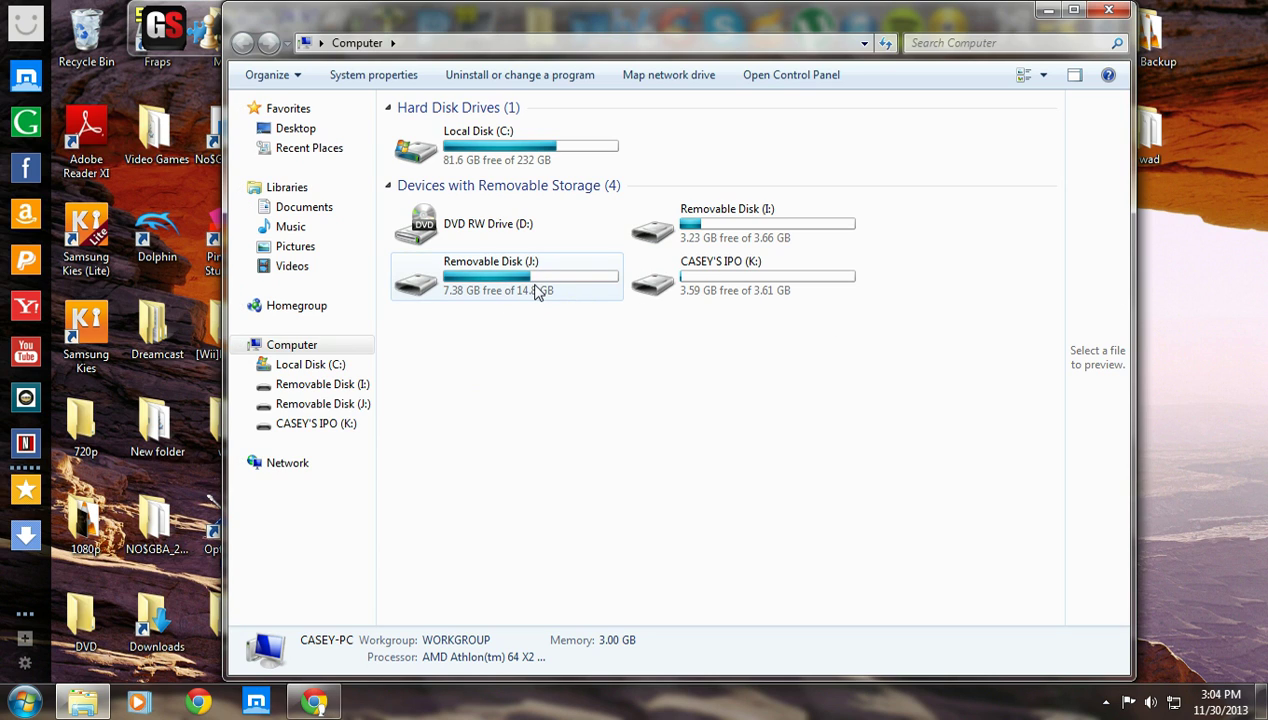
{"action": "mouse_move", "coordinate": [537, 291]}
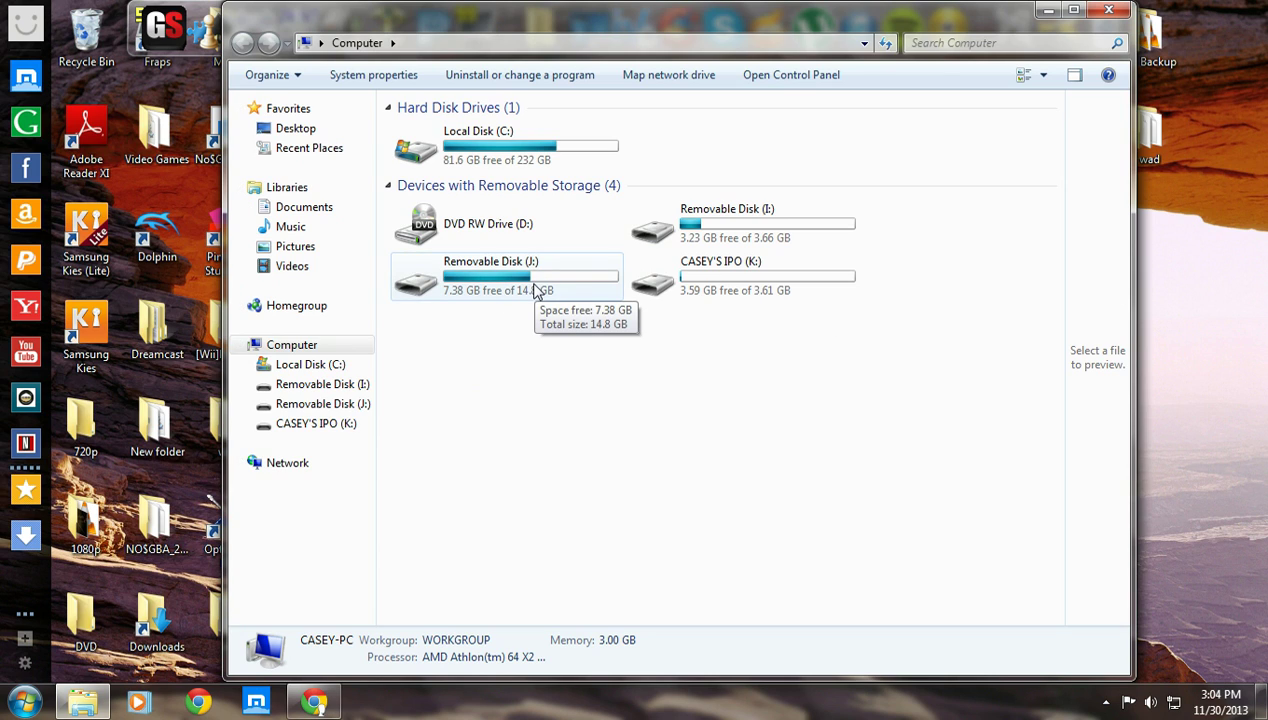
{"action": "double_click", "coordinate": [515, 289]}
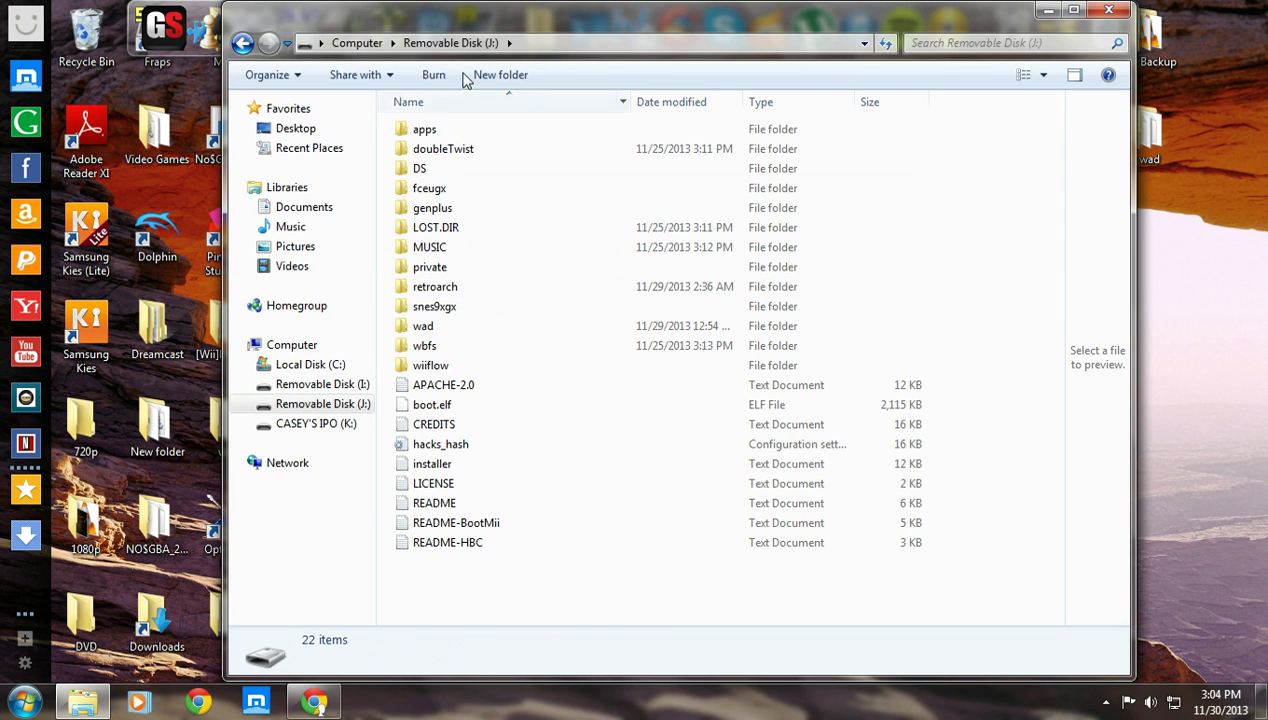
- Open the snes9xgx folder inside wiiflow > boxcovers and look through its SNES cover images
{"action": "mouse_move", "coordinate": [472, 416]}
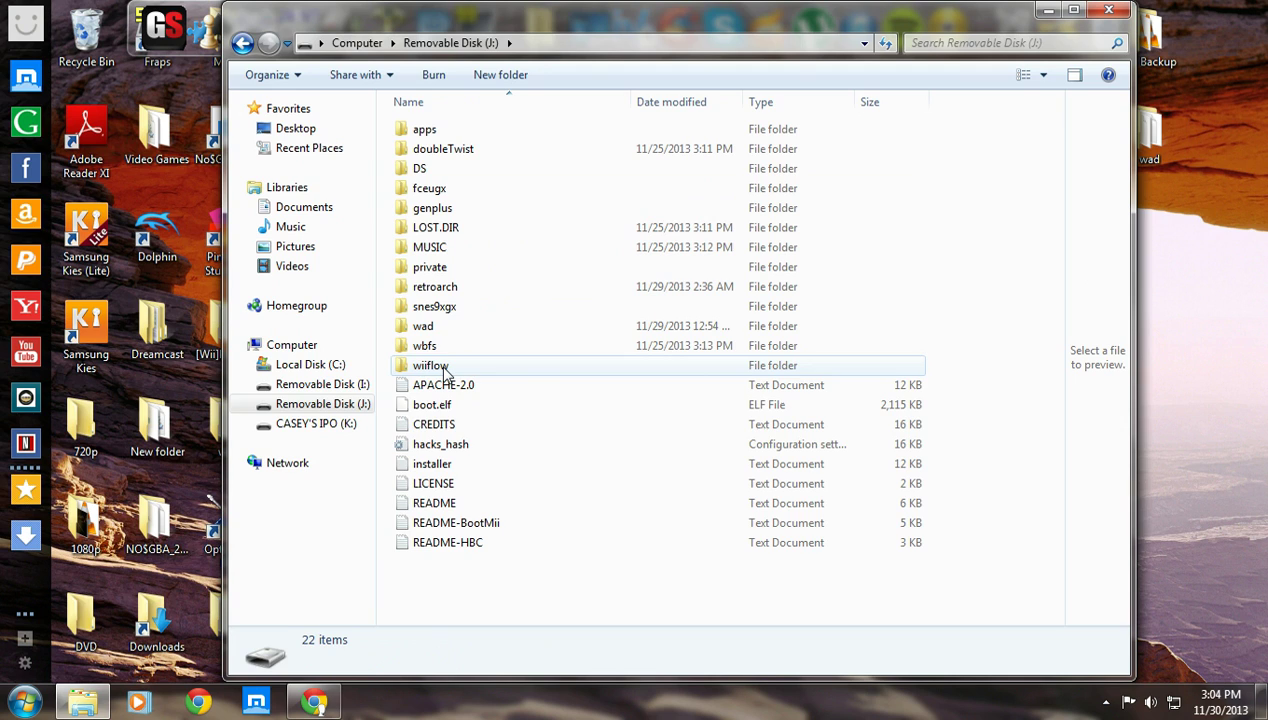
{"action": "double_click", "coordinate": [447, 368]}
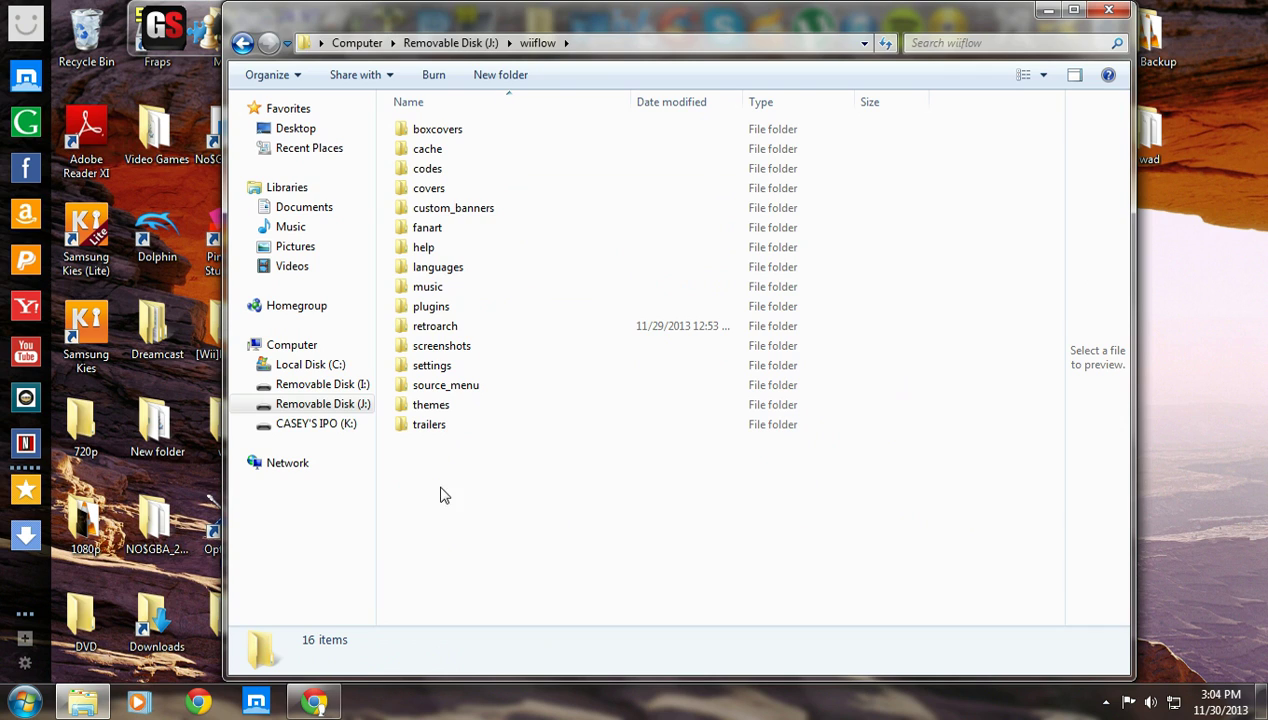
{"action": "double_click", "coordinate": [448, 136]}
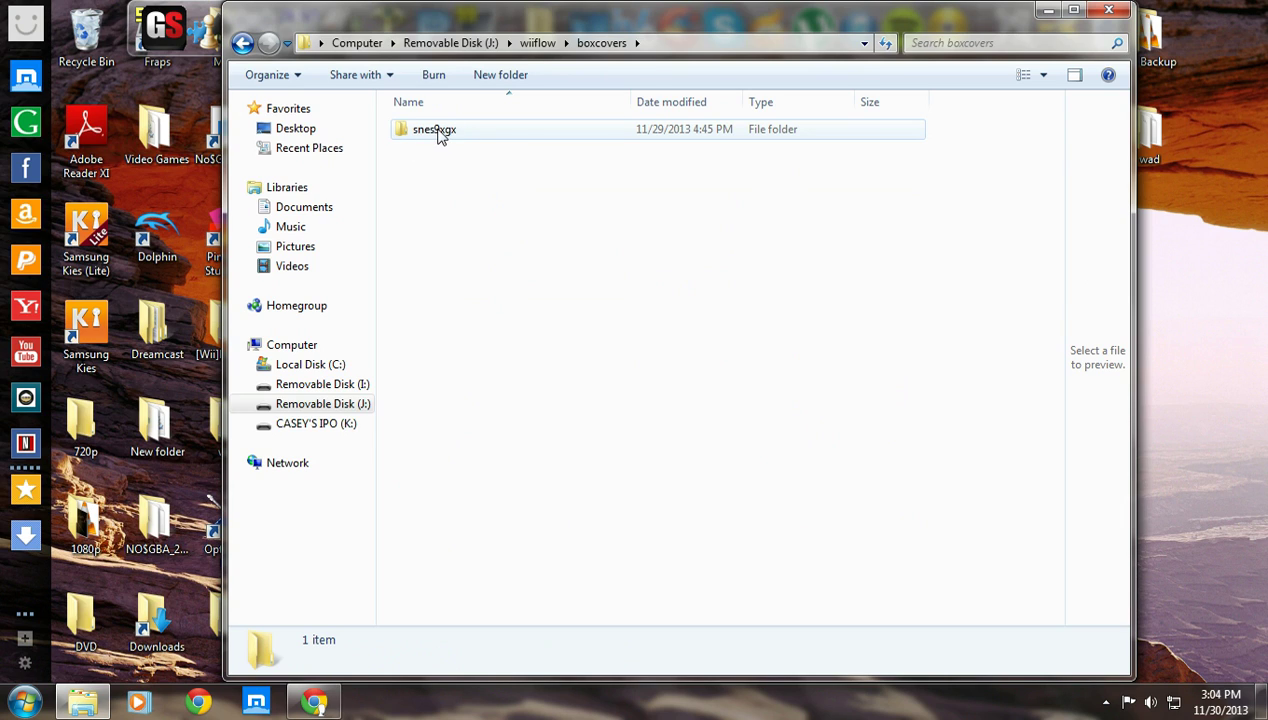
{"action": "double_click", "coordinate": [446, 139]}
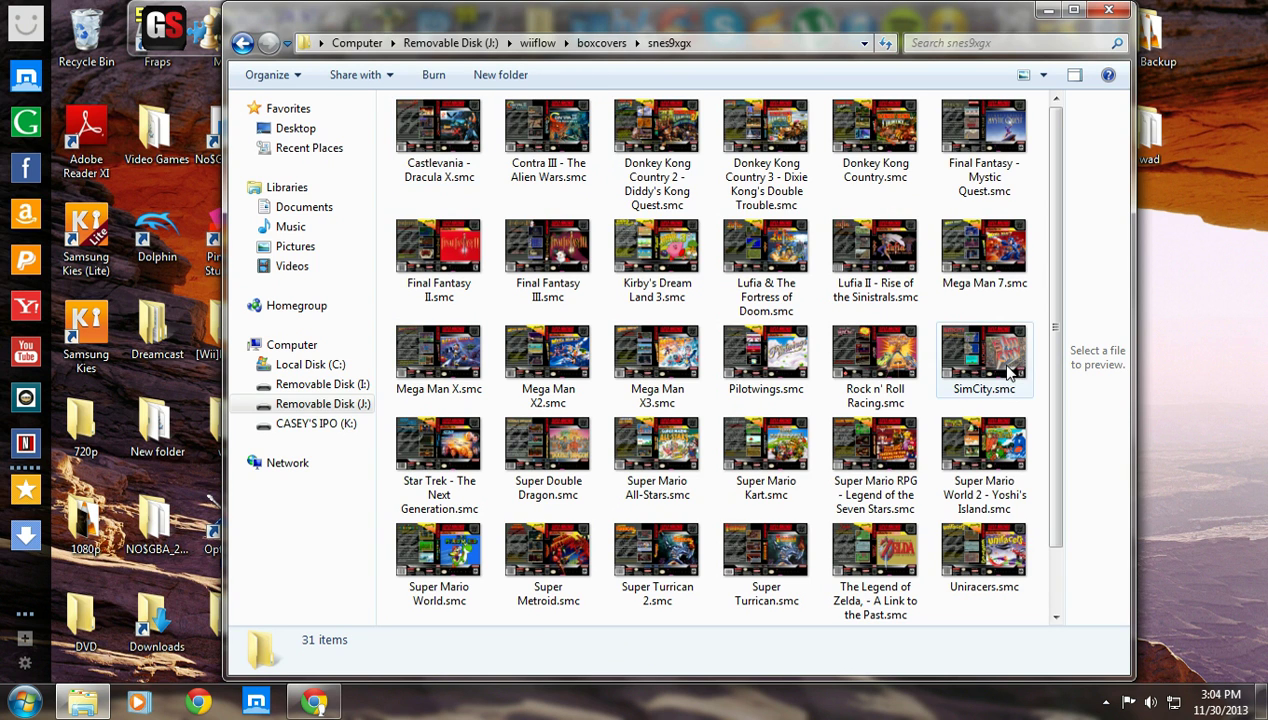
{"action": "scroll", "coordinate": [496, 440], "scroll_direction": "down", "scroll_amount": 1}
{"action": "scroll", "coordinate": [498, 447], "scroll_direction": "up", "scroll_amount": 1}
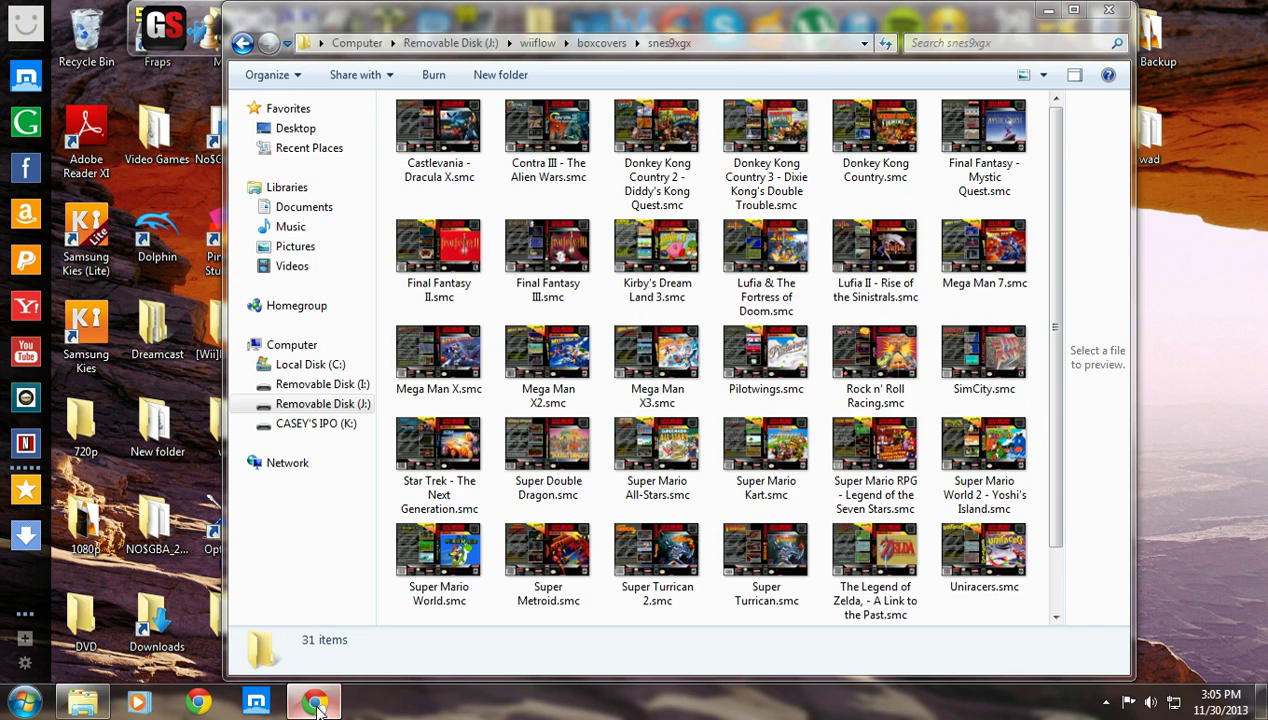
- Switch to Chrome, browse the GBAtemp cover collections thread down to the Nintendo Entertainment System covers, and minimize the browser
{"action": "scroll", "coordinate": [985, 410], "scroll_direction": "down", "scroll_amount": 4}
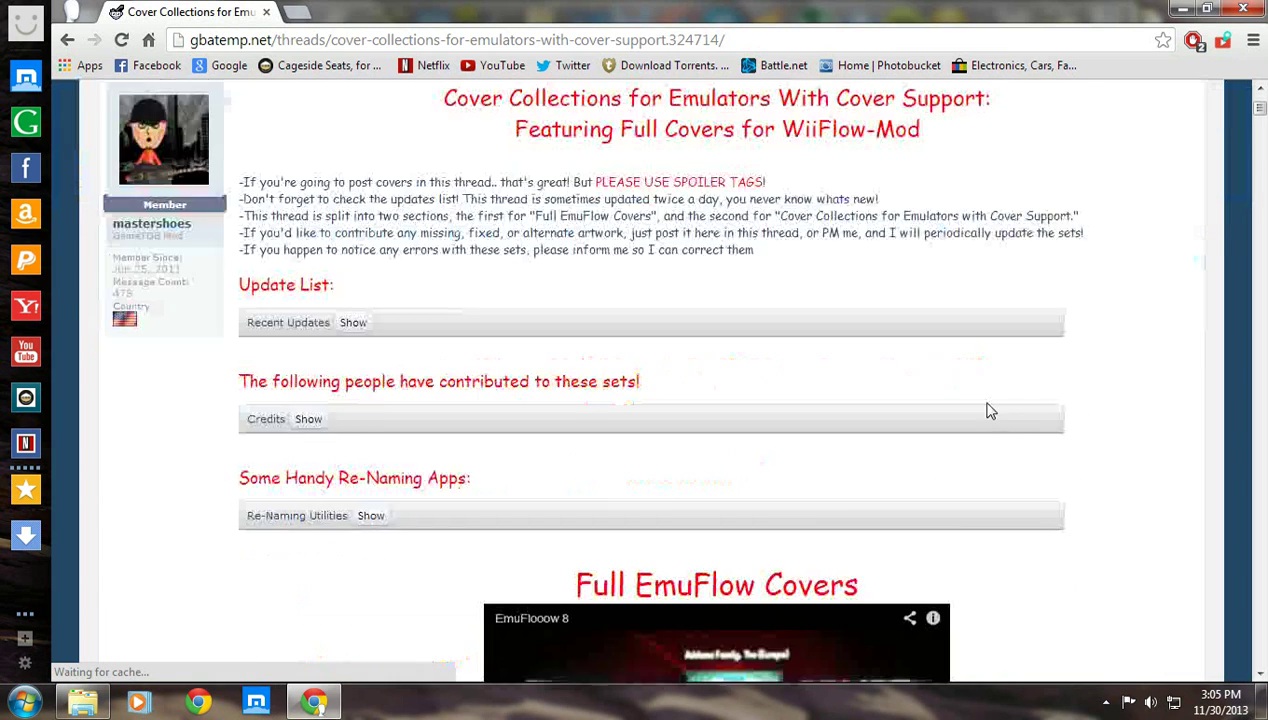
{"action": "scroll", "coordinate": [985, 410], "scroll_direction": "down", "scroll_amount": 12}
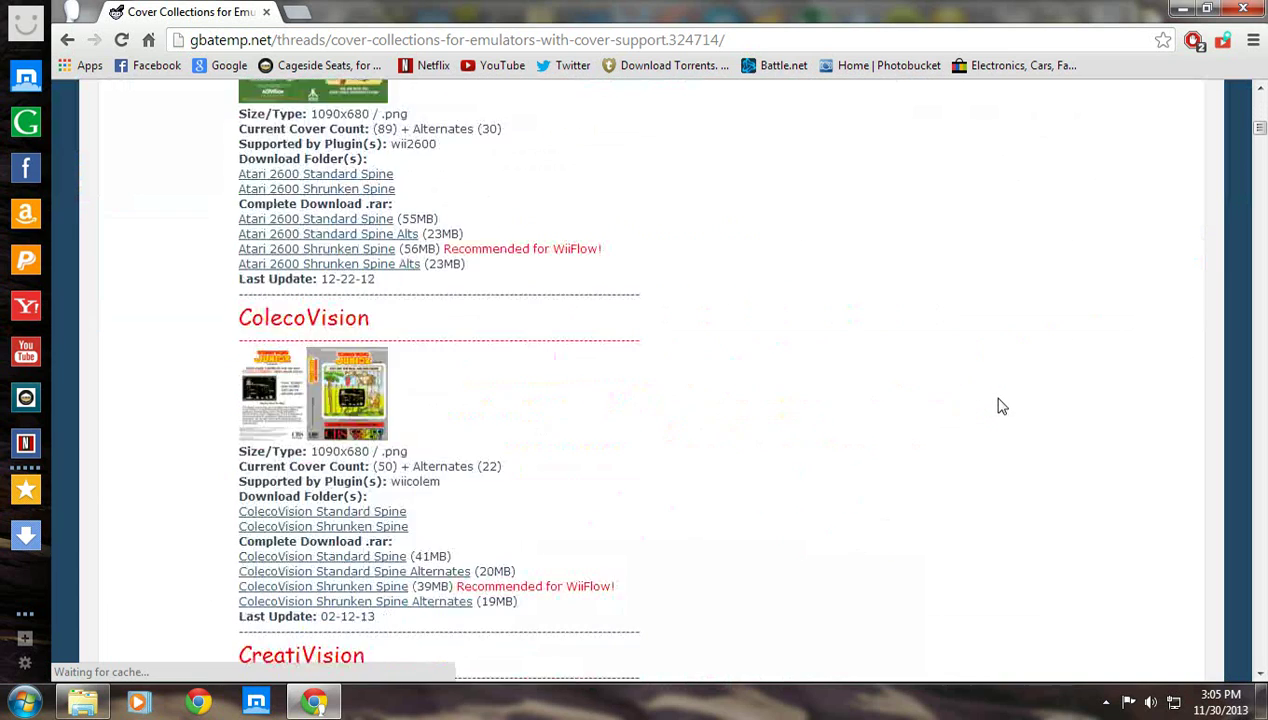
{"action": "scroll", "coordinate": [1003, 406], "scroll_direction": "down", "scroll_amount": 12}
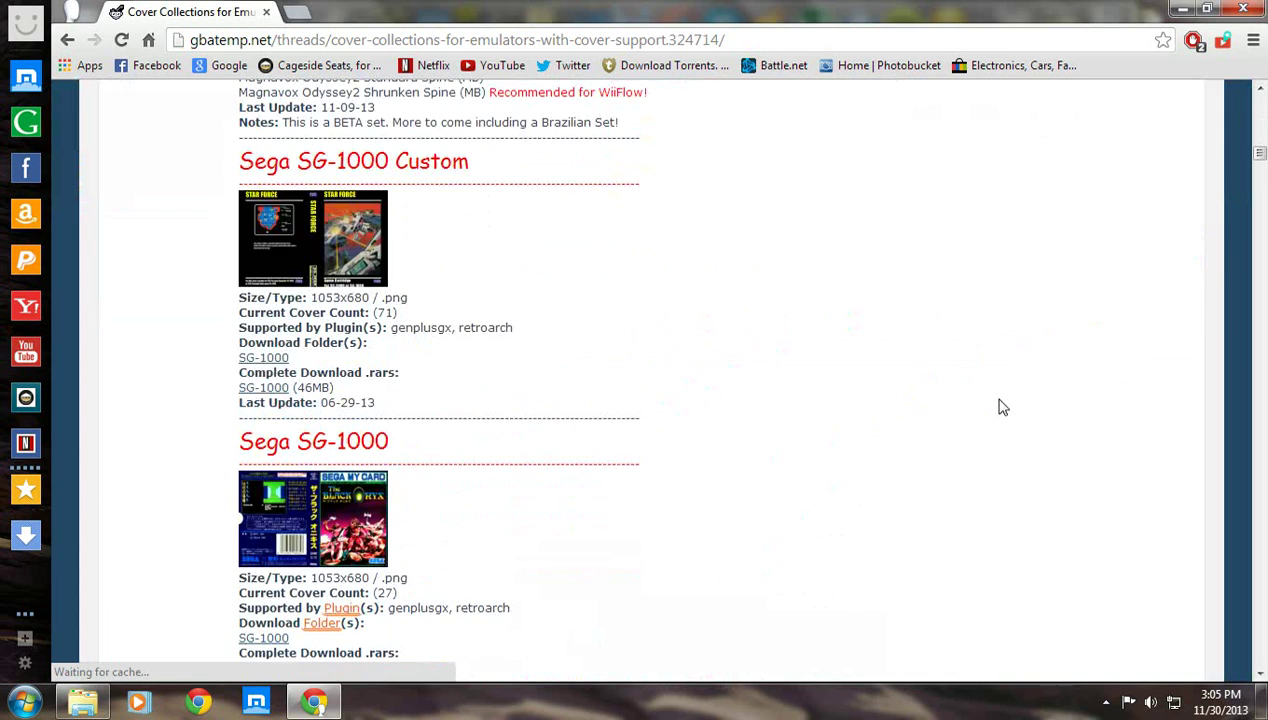
{"action": "scroll", "coordinate": [1003, 407], "scroll_direction": "down", "scroll_amount": 10}
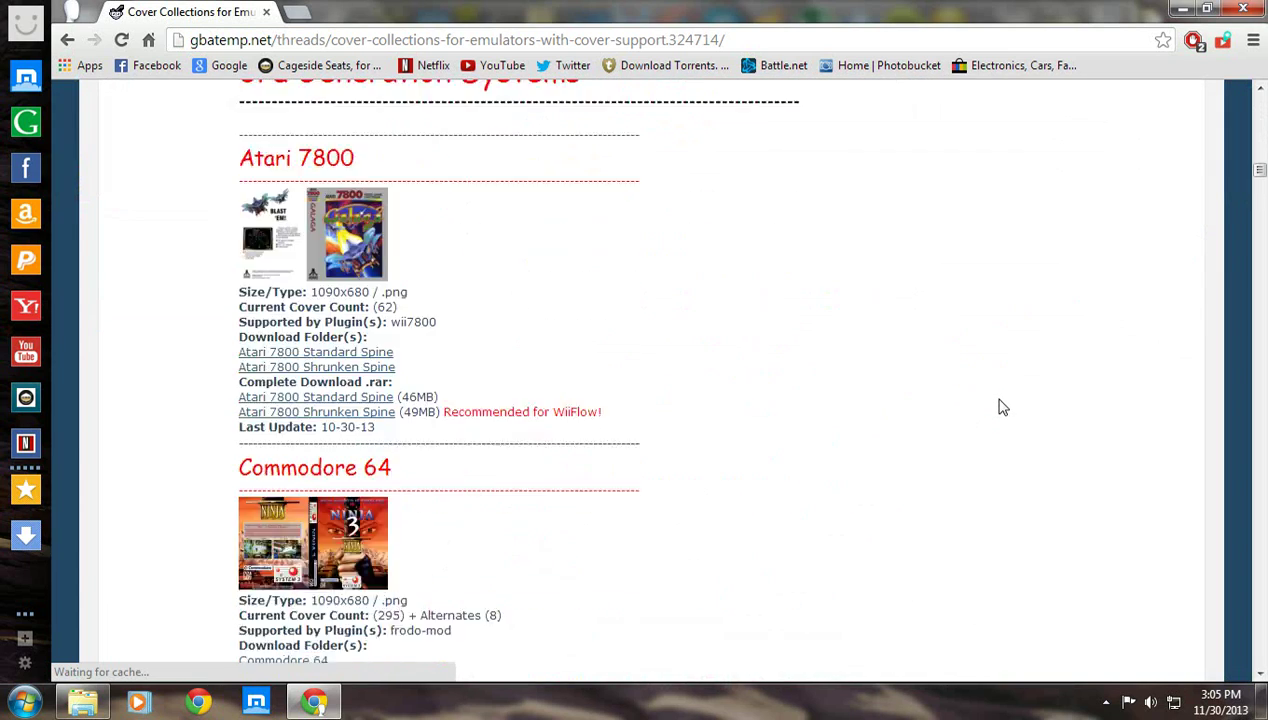
{"action": "scroll", "coordinate": [1003, 407], "scroll_direction": "down", "scroll_amount": 4}
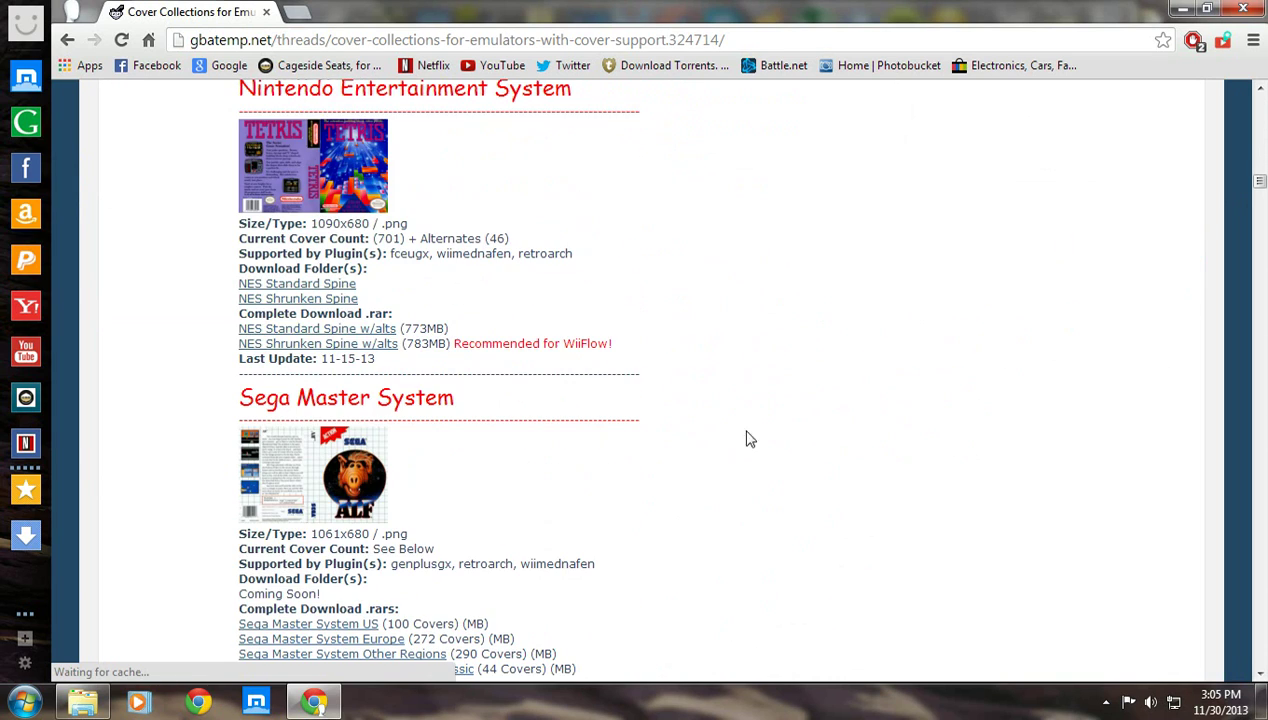
{"action": "left_click", "coordinate": [295, 304]}
{"action": "left_click", "coordinate": [1188, 17]}
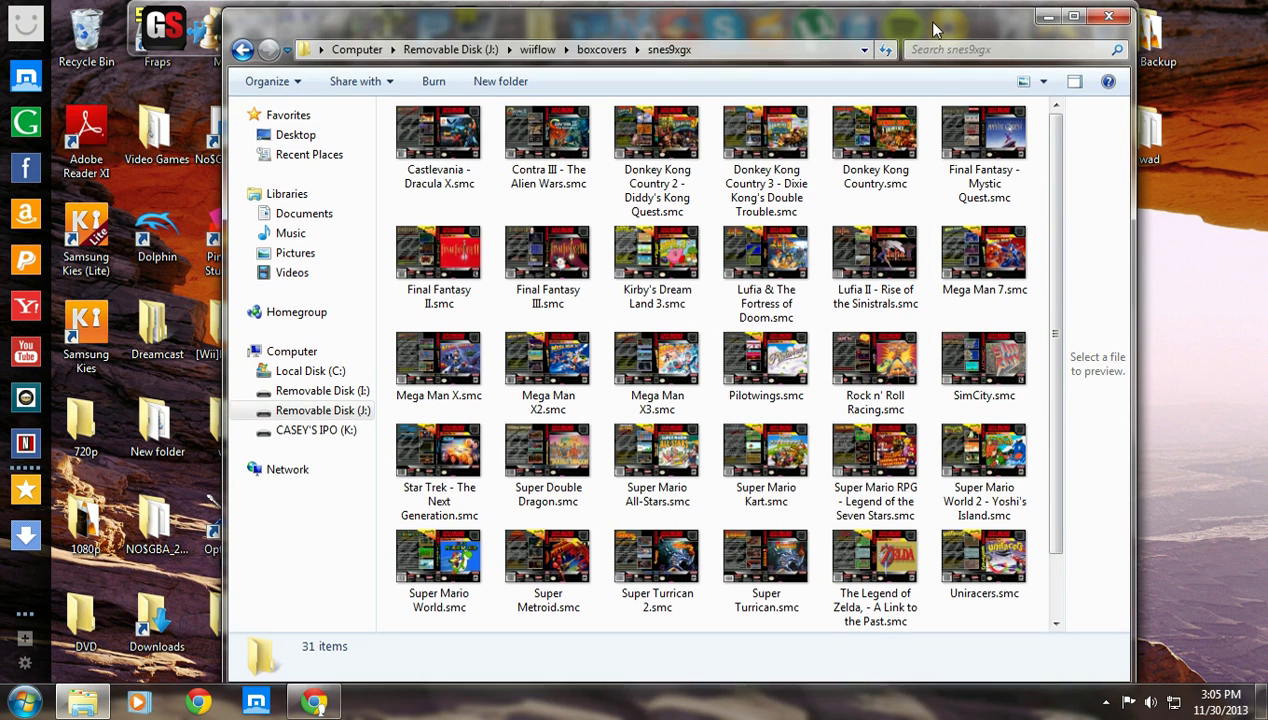
- Narrow the snes9xgx covers window and move it aside so the SNES folder on the desktop is accessible
{"action": "left_click_drag", "start_coordinate": [923, 21], "coordinate": [921, 35]}
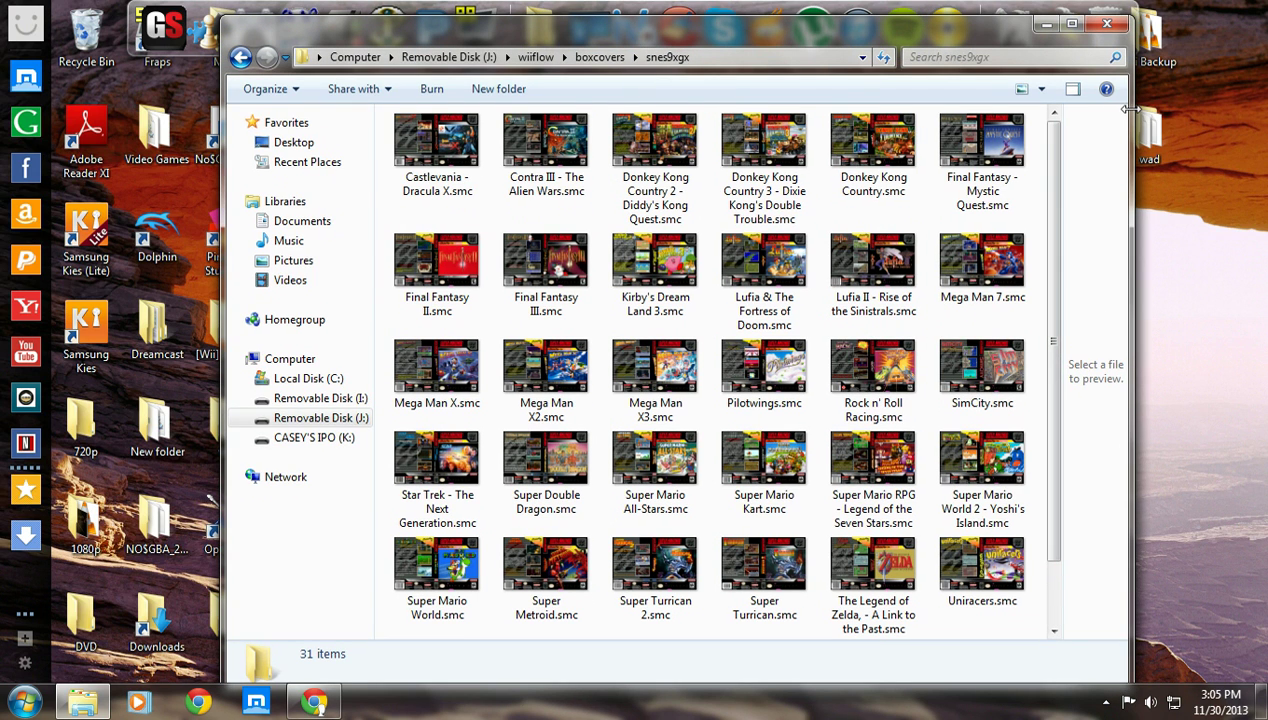
{"action": "left_click_drag", "start_coordinate": [1113, 117], "coordinate": [908, 150]}
{"action": "left_click_drag", "start_coordinate": [769, 45], "coordinate": [466, 52]}
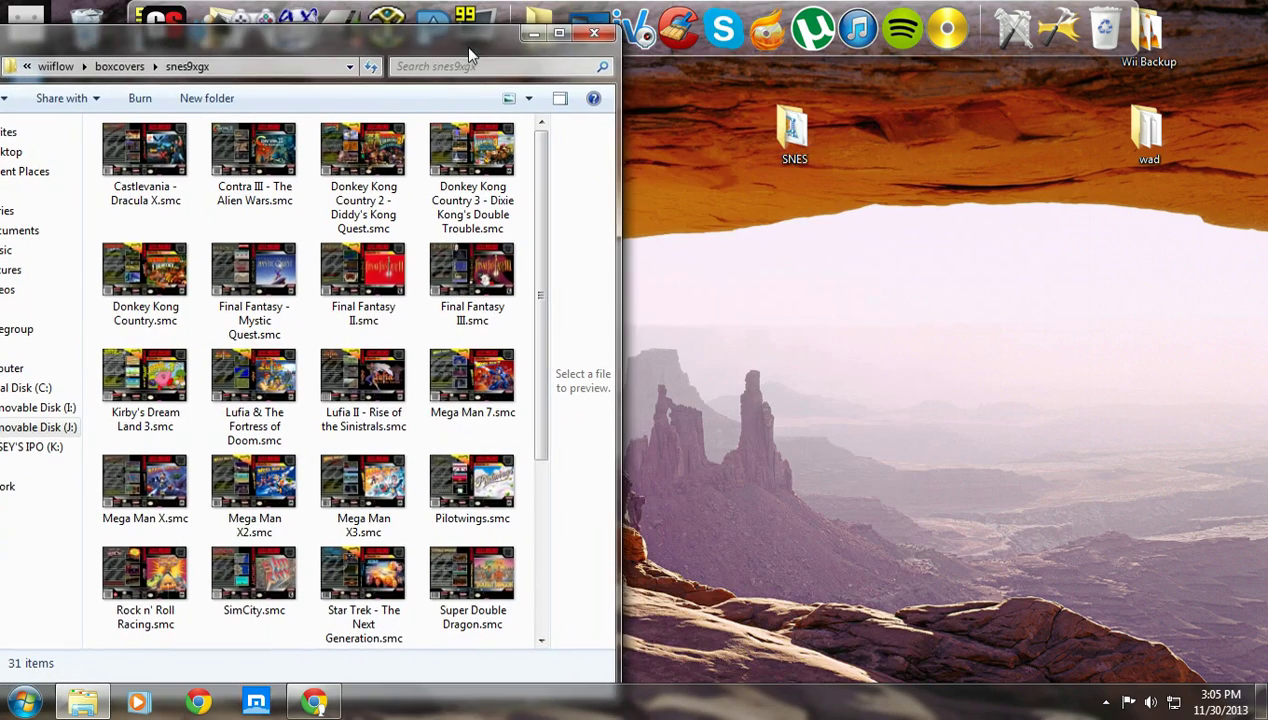
- Open the SNES desktop folder, place its window beside the covers window, and enter its Super Nintendo subfolder
{"action": "double_click", "coordinate": [795, 135]}
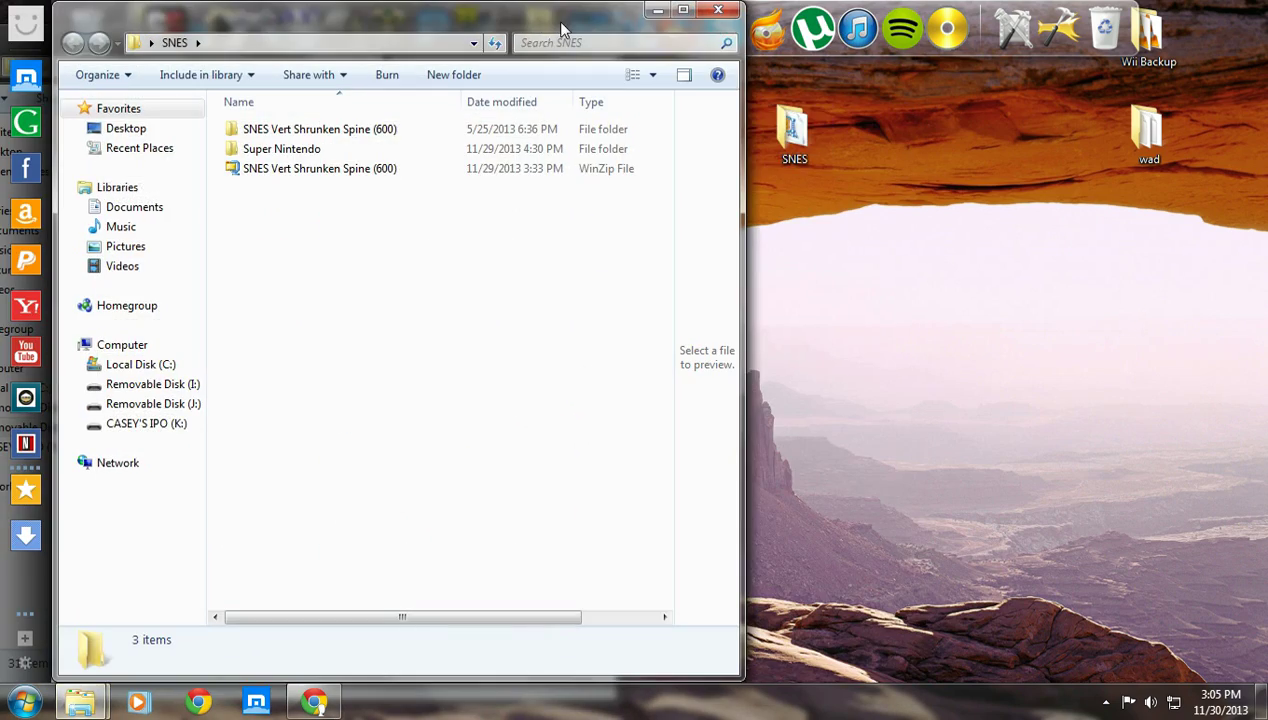
{"action": "left_click_drag", "start_coordinate": [573, 24], "coordinate": [1013, 51]}
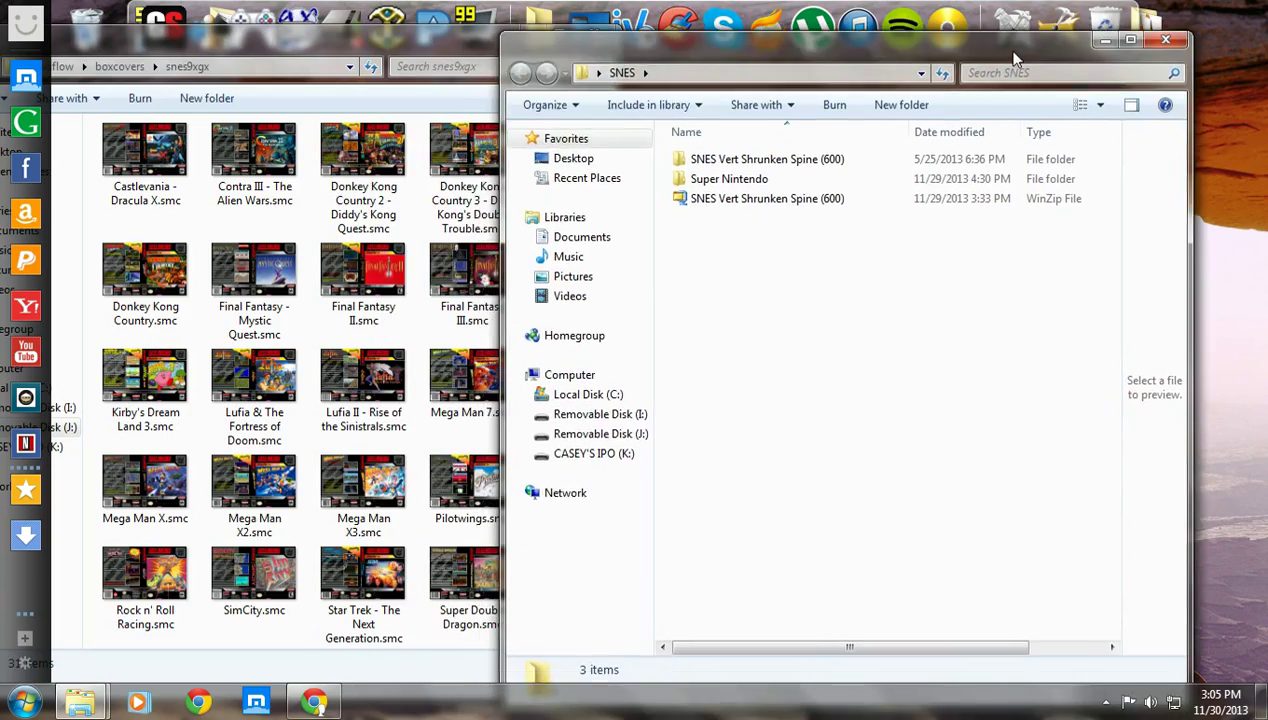
{"action": "left_click", "coordinate": [730, 162]}
{"action": "double_click", "coordinate": [733, 180]}
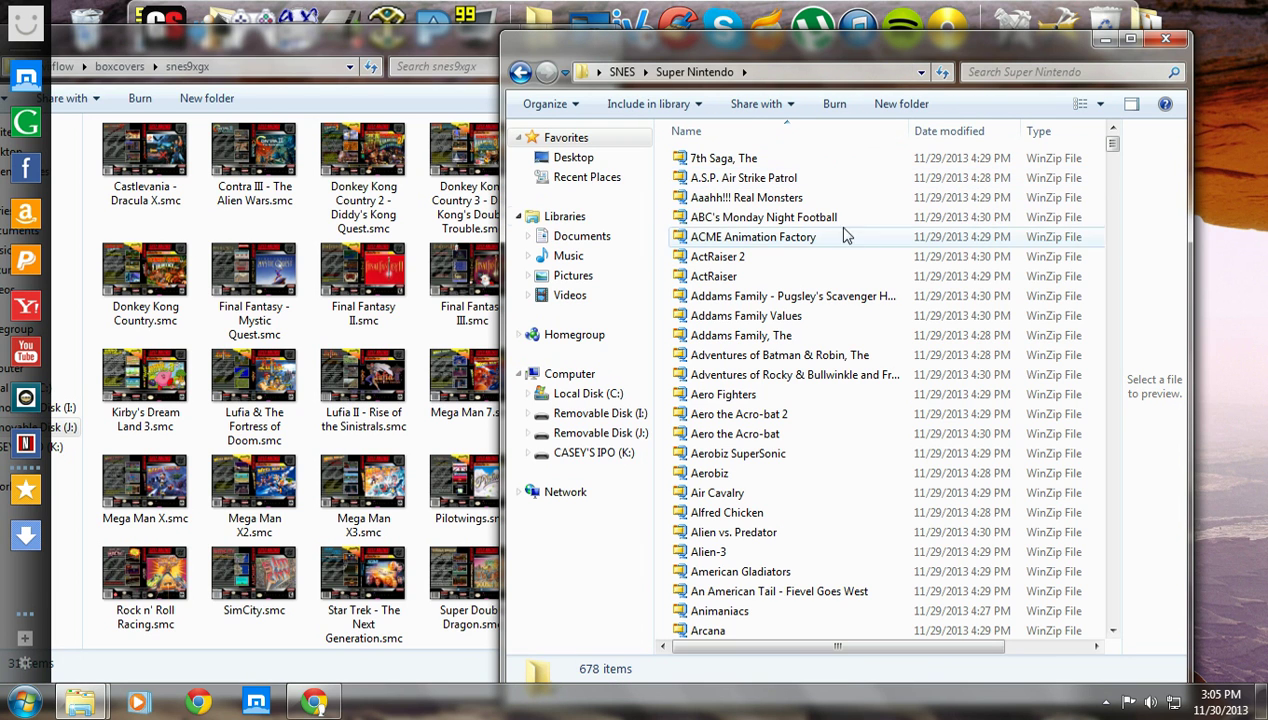
- Extract the Breath of Fire II archive to the desktop with WinZip and minimize the Super Nintendo window
{"action": "scroll", "coordinate": [720, 450], "scroll_direction": "down", "scroll_amount": 20}
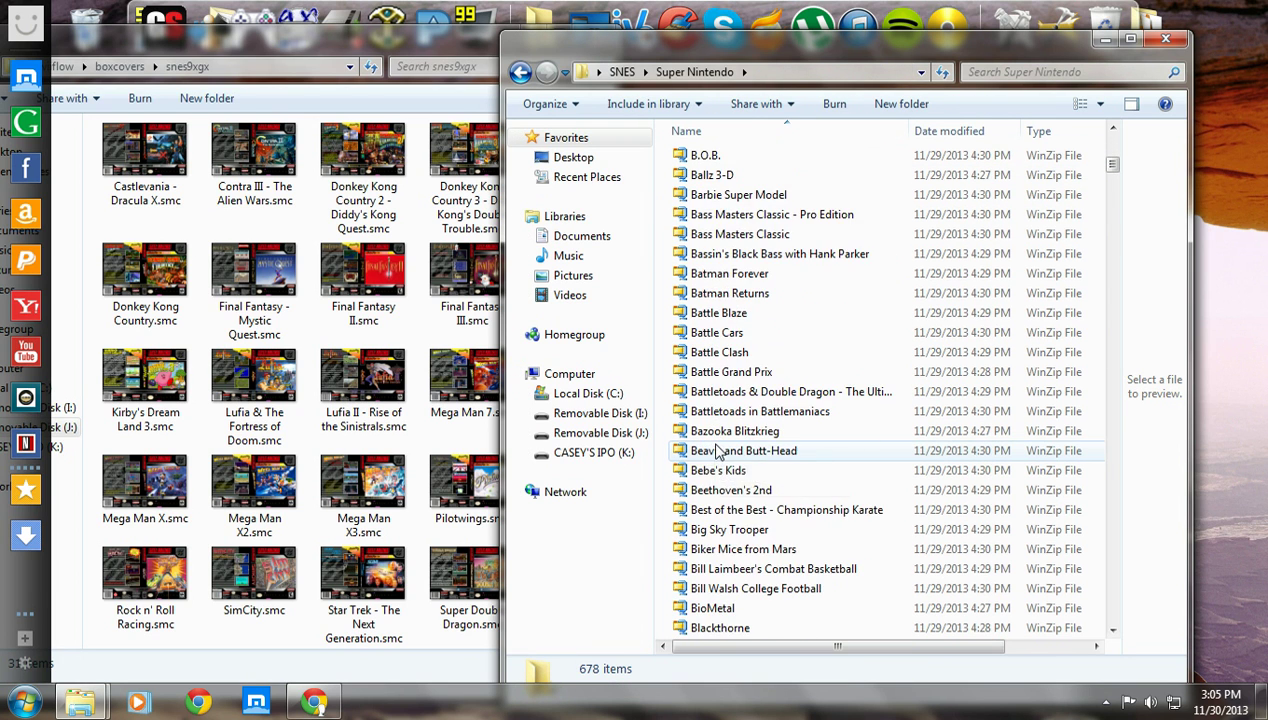
{"action": "scroll", "coordinate": [716, 452], "scroll_direction": "down", "scroll_amount": 5}
{"action": "scroll", "coordinate": [716, 368], "scroll_direction": "up", "scroll_amount": 3}
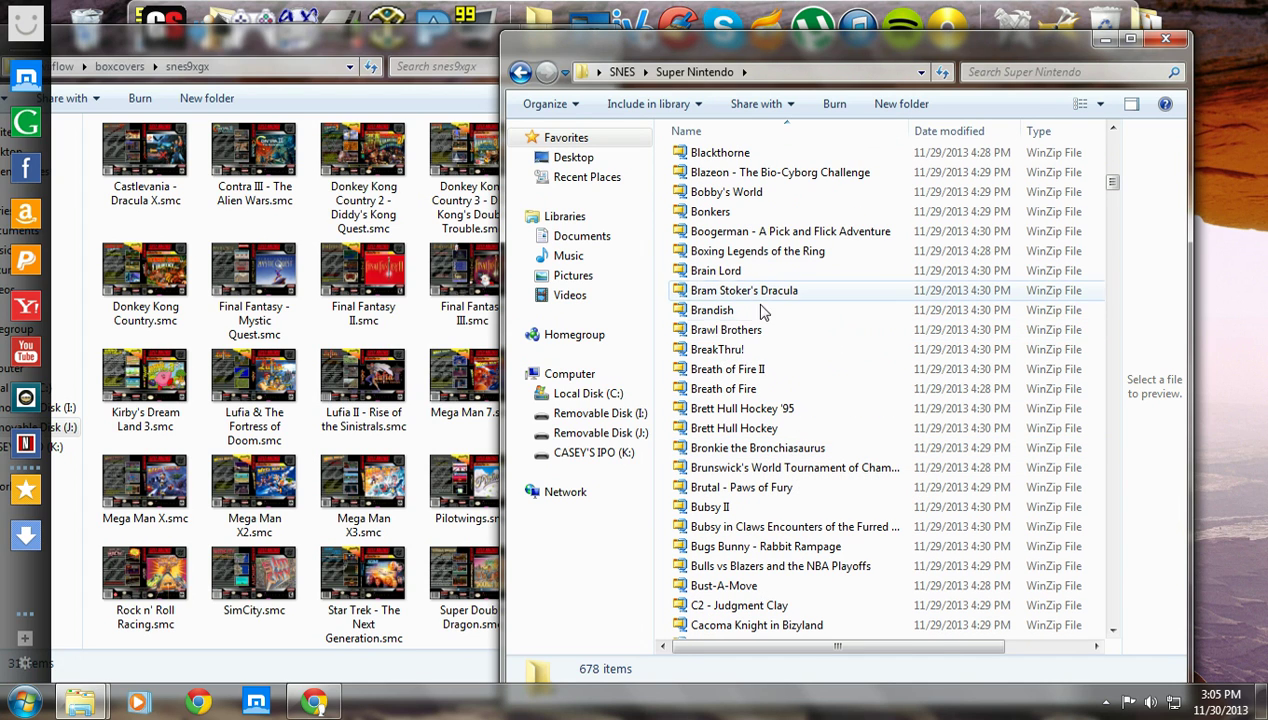
{"action": "left_click", "coordinate": [745, 372]}
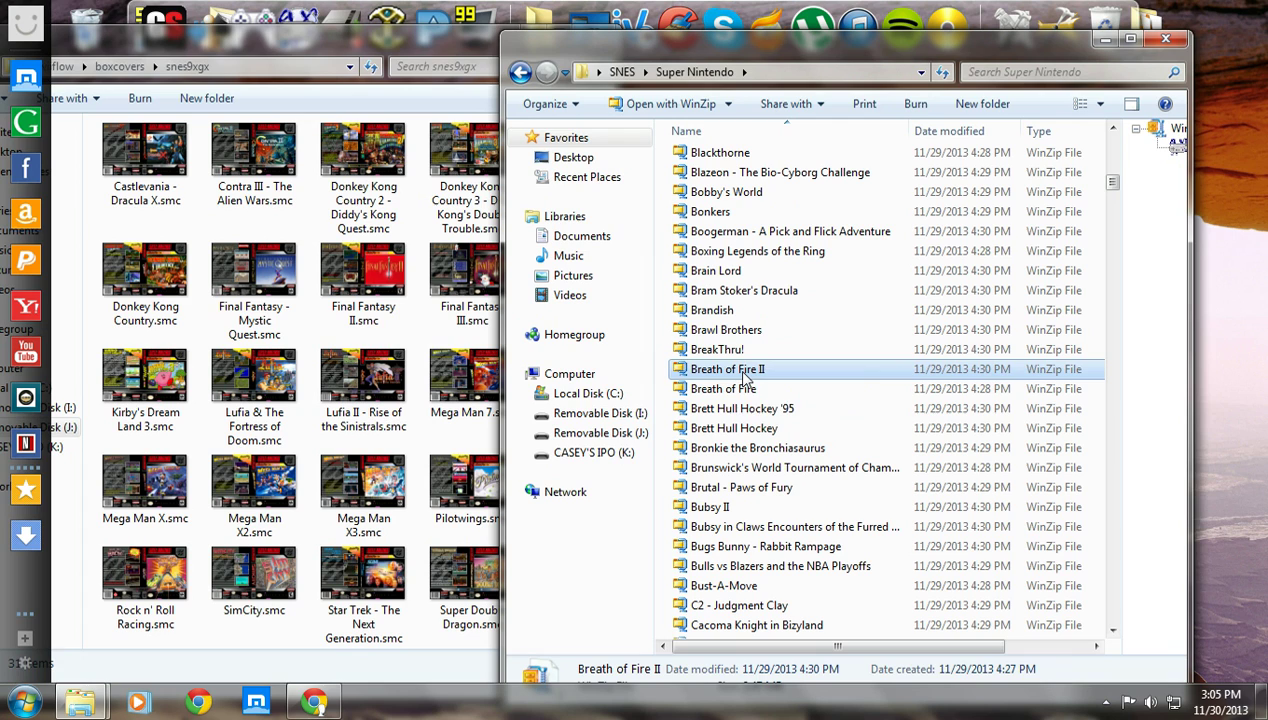
{"action": "right_click", "coordinate": [744, 376]}
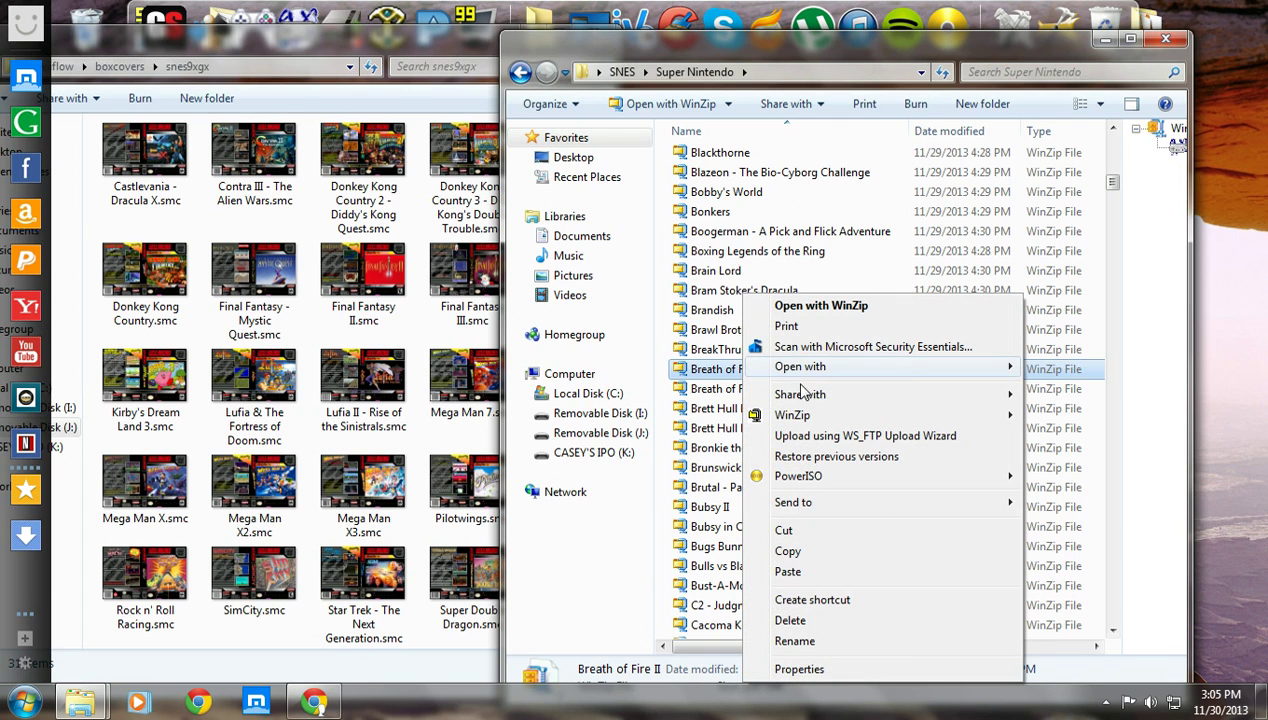
{"action": "mouse_move", "coordinate": [871, 418]}
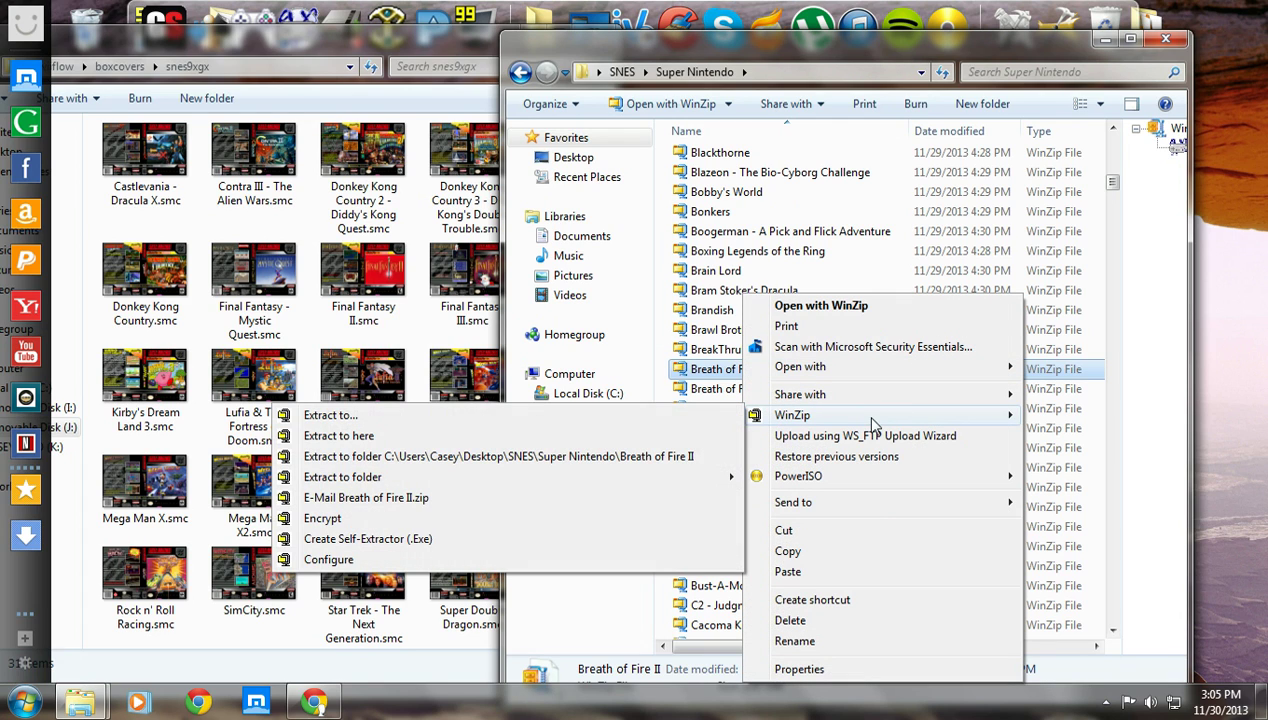
{"action": "left_click", "coordinate": [576, 437]}
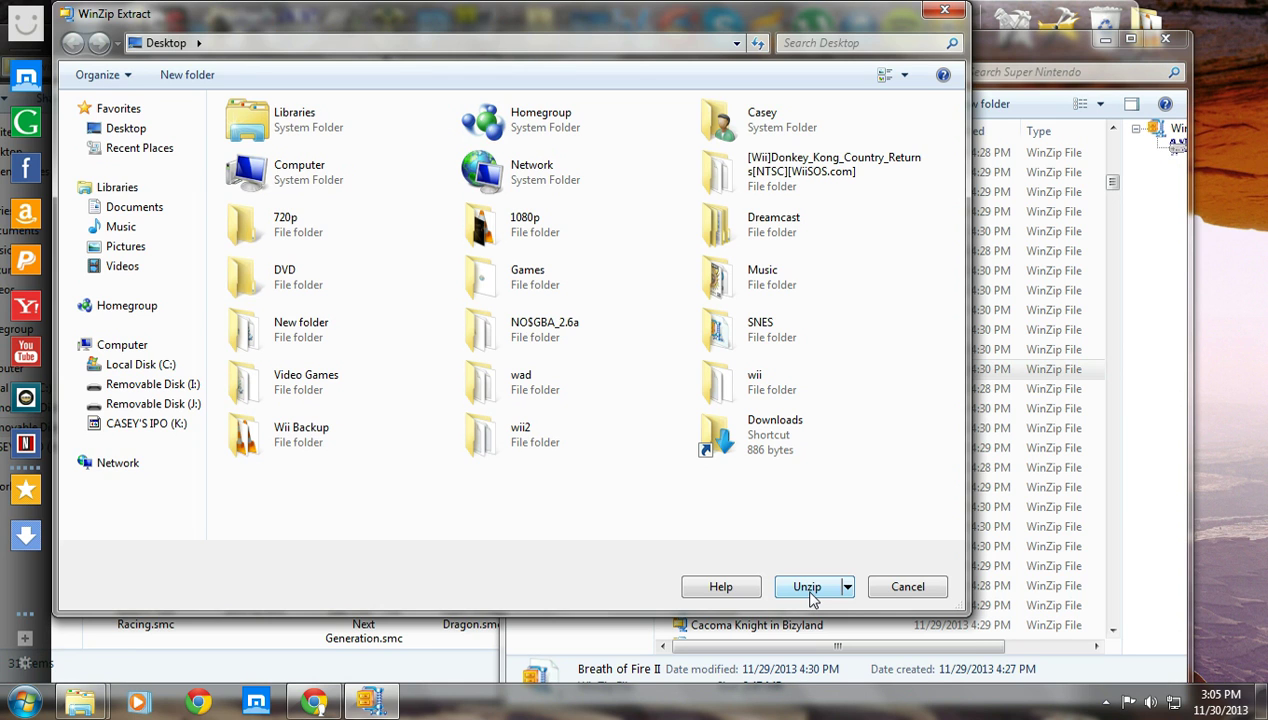
{"action": "left_click", "coordinate": [808, 588]}
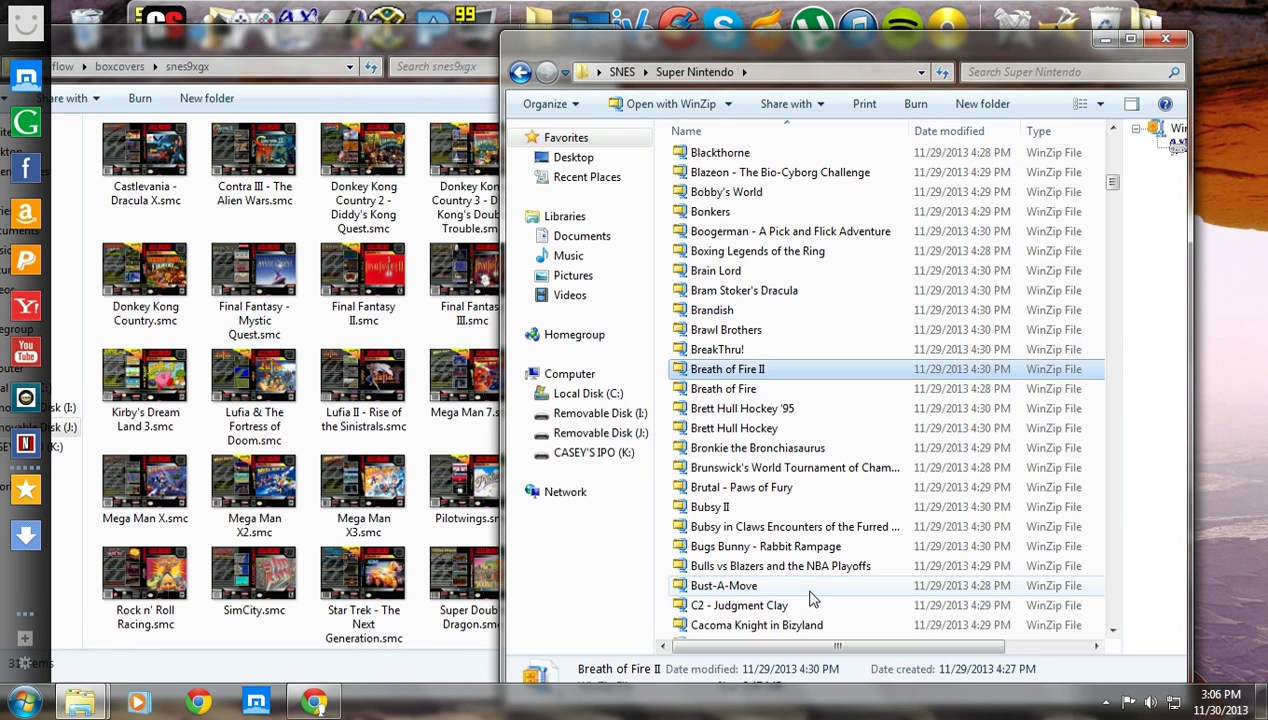
{"action": "left_click", "coordinate": [1107, 45]}
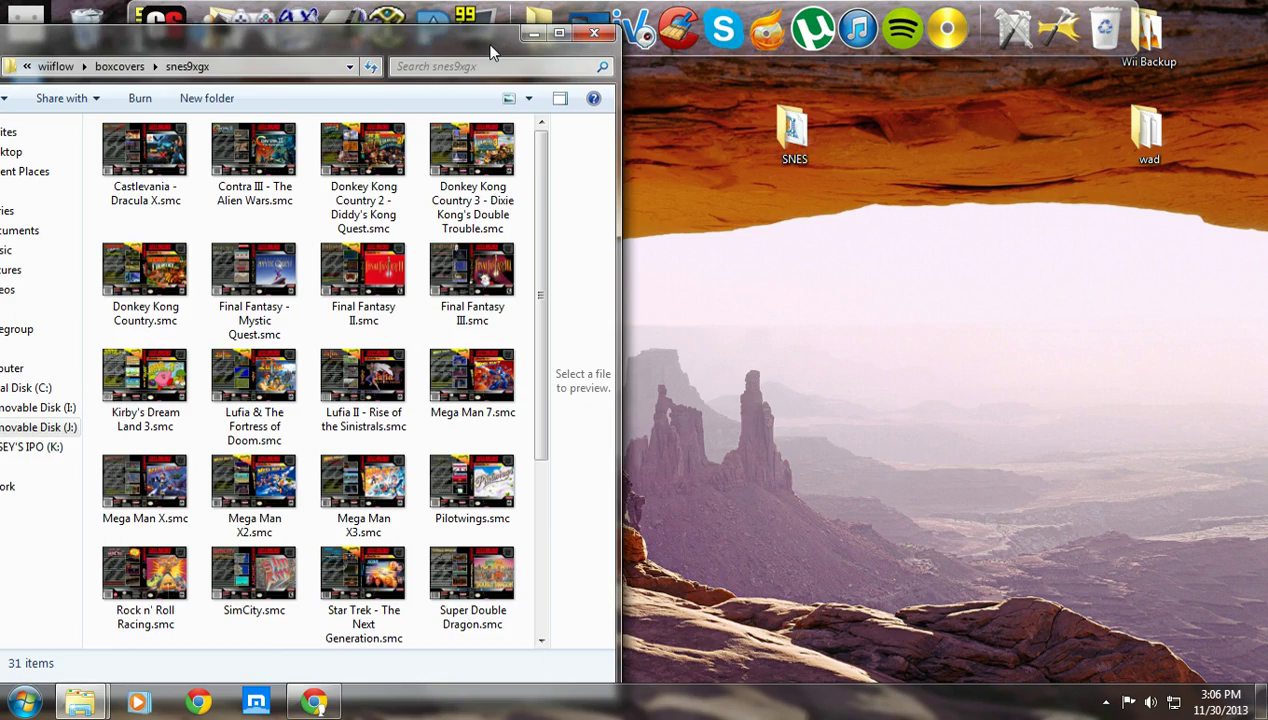
- Open the snes9xgx > roms folder on Removable Disk (J:) and position its window clear of the extracted Breath of Fire II file
{"action": "left_click_drag", "start_coordinate": [490, 50], "coordinate": [1025, 37]}
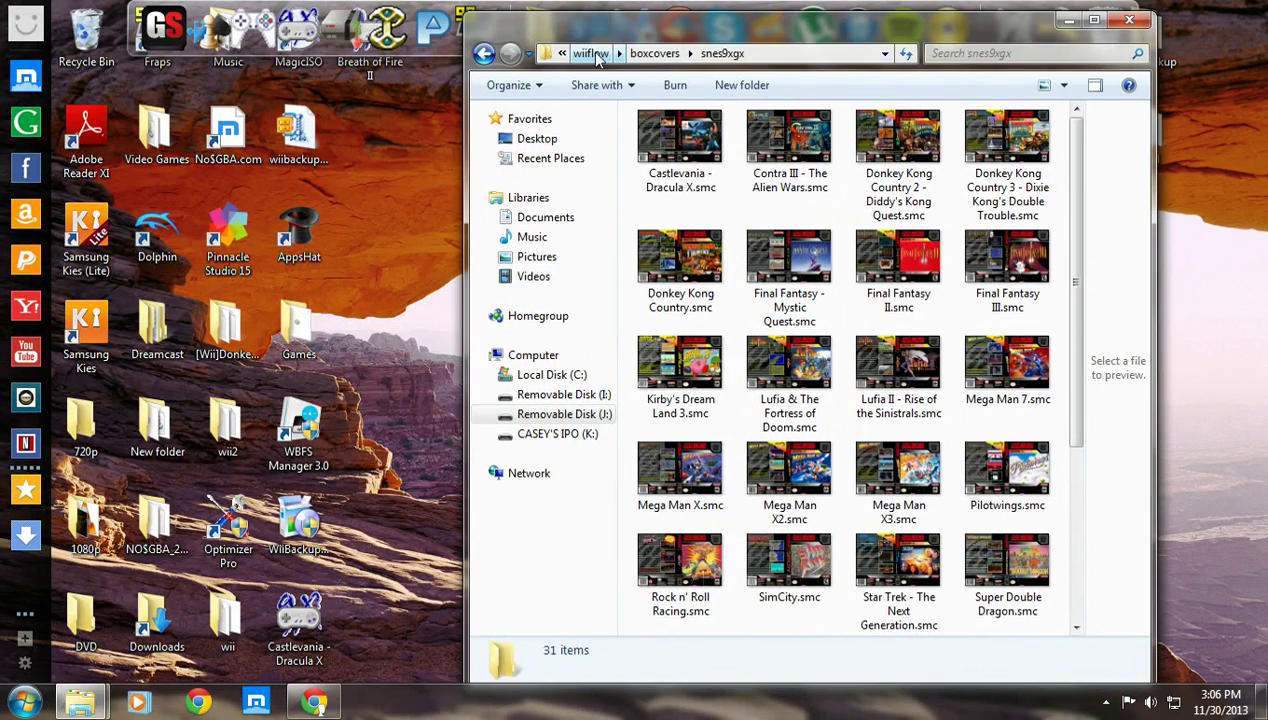
{"action": "left_click", "coordinate": [590, 53]}
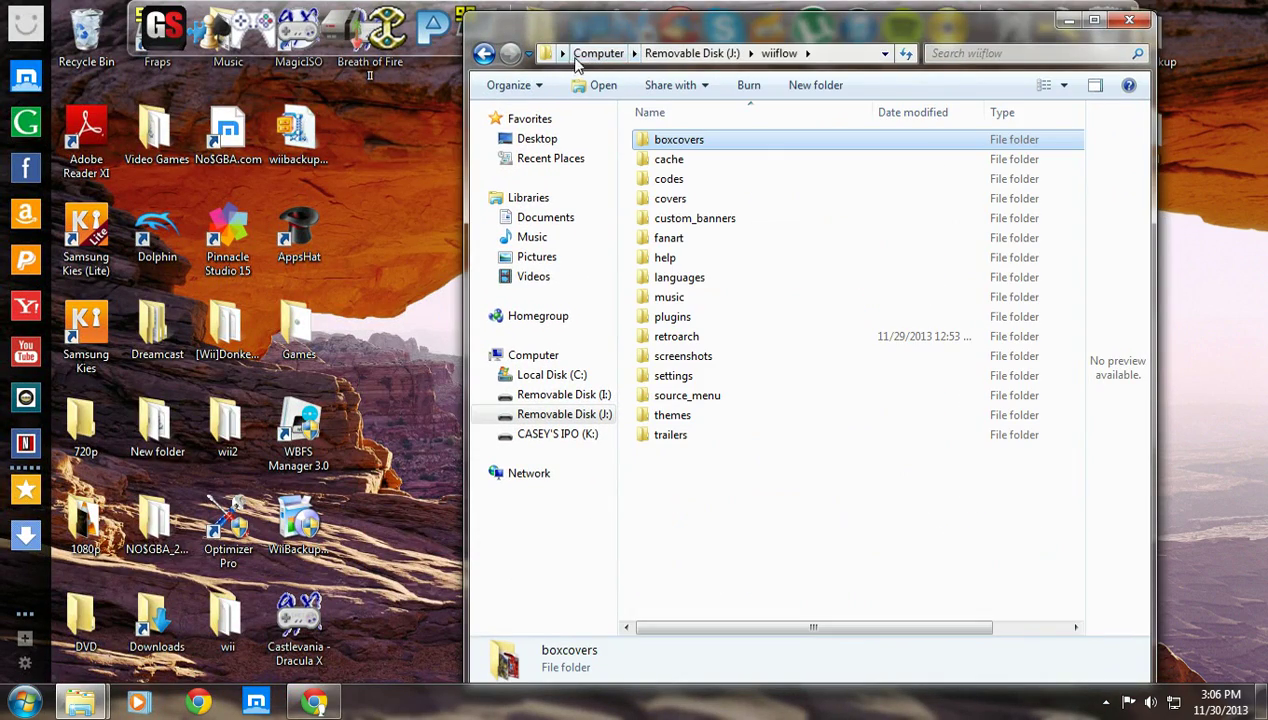
{"action": "left_click", "coordinate": [692, 56]}
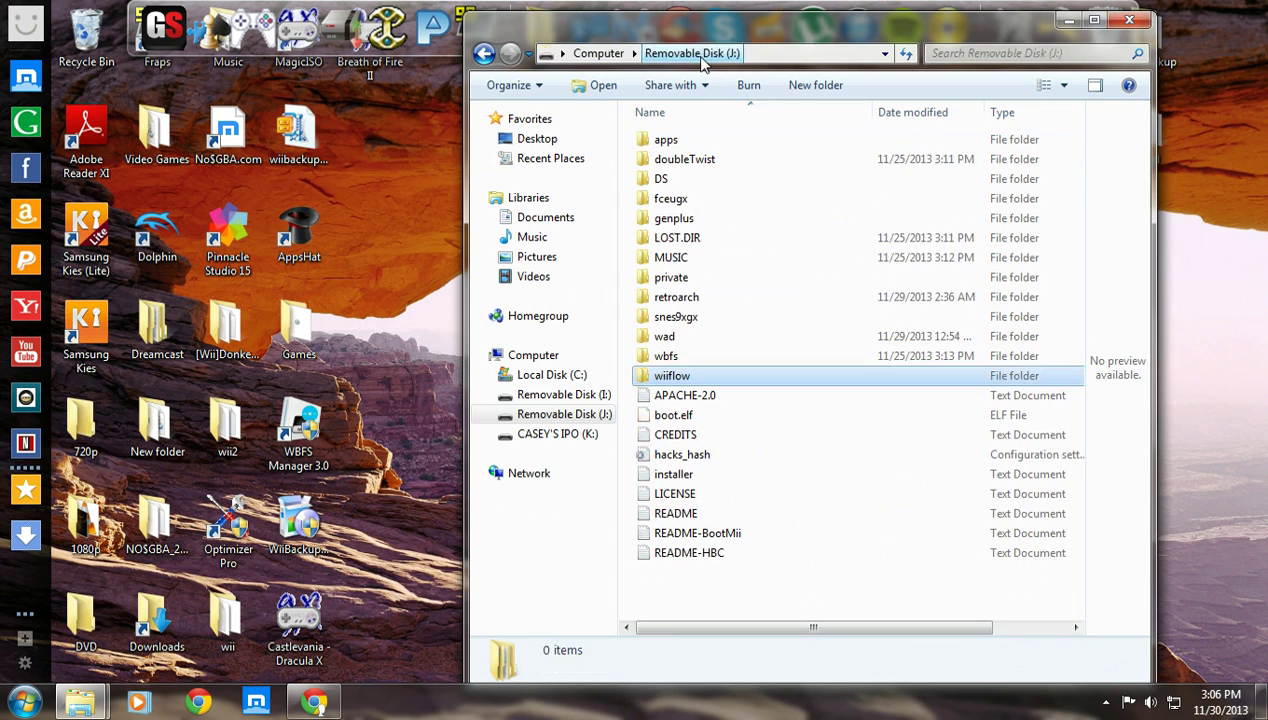
{"action": "double_click", "coordinate": [676, 317]}
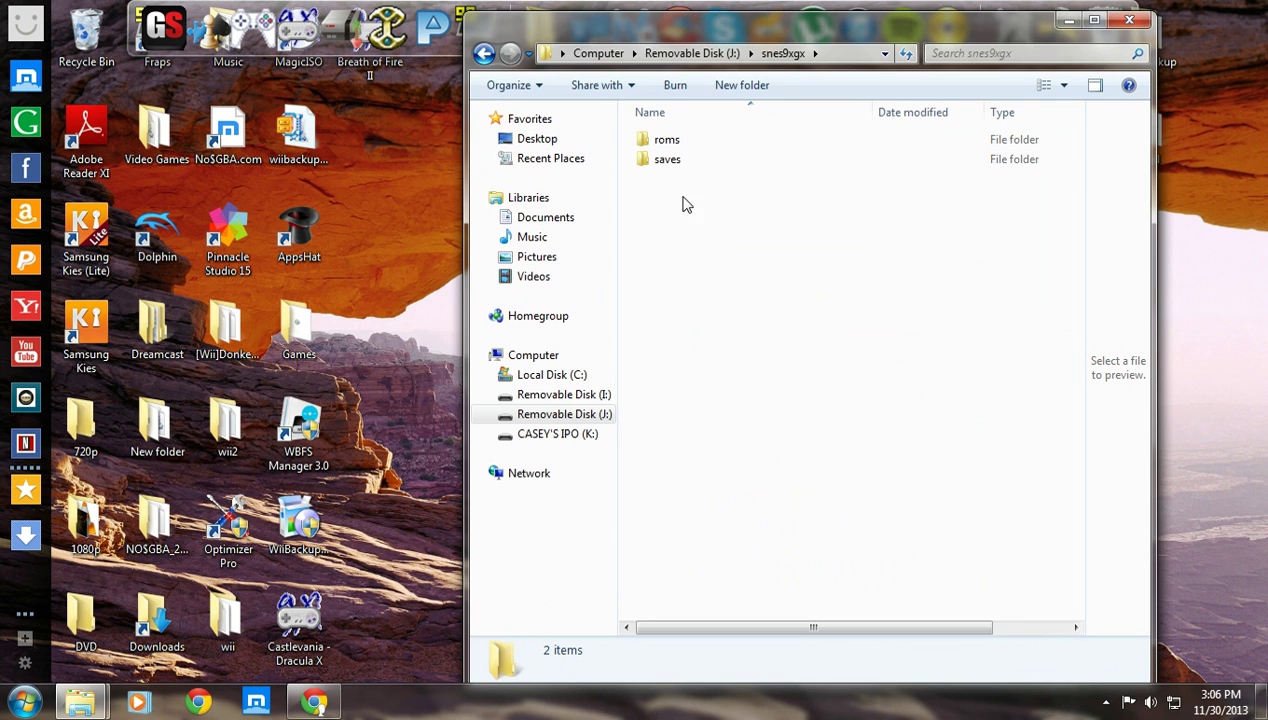
{"action": "double_click", "coordinate": [665, 142]}
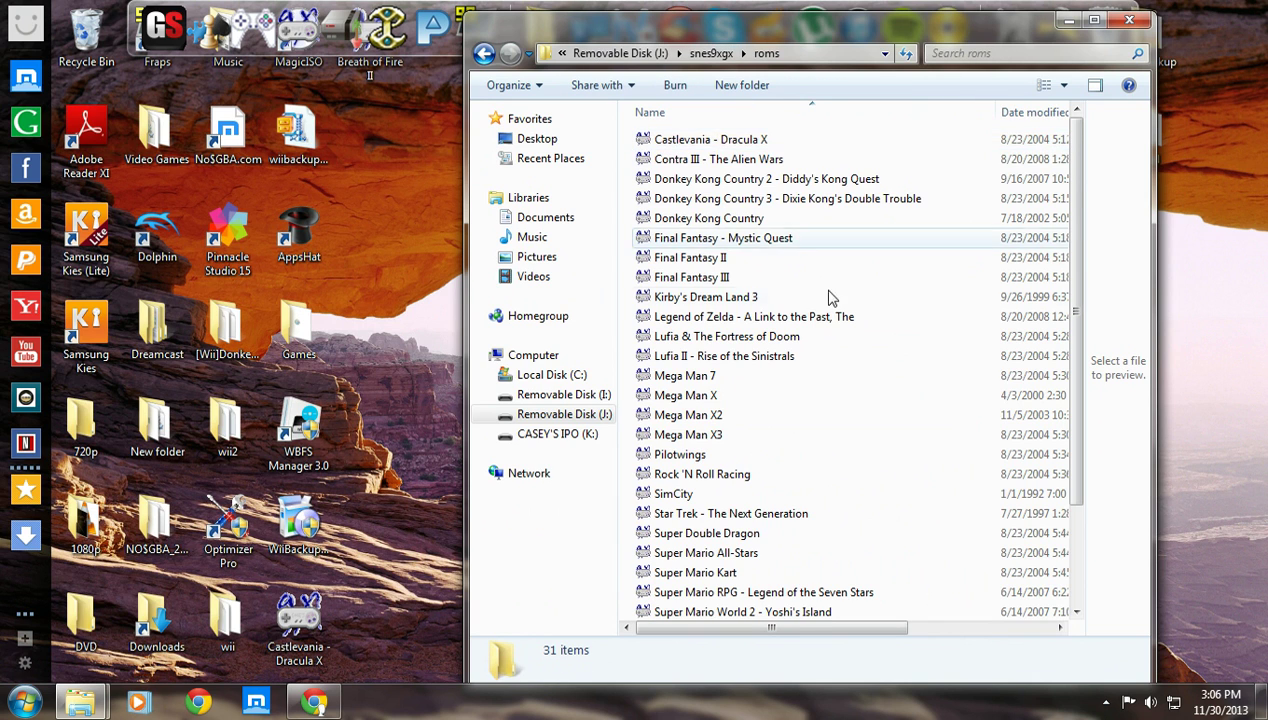
{"action": "scroll", "coordinate": [828, 297], "scroll_direction": "down", "scroll_amount": 2}
{"action": "scroll", "coordinate": [818, 380], "scroll_direction": "up", "scroll_amount": 2}
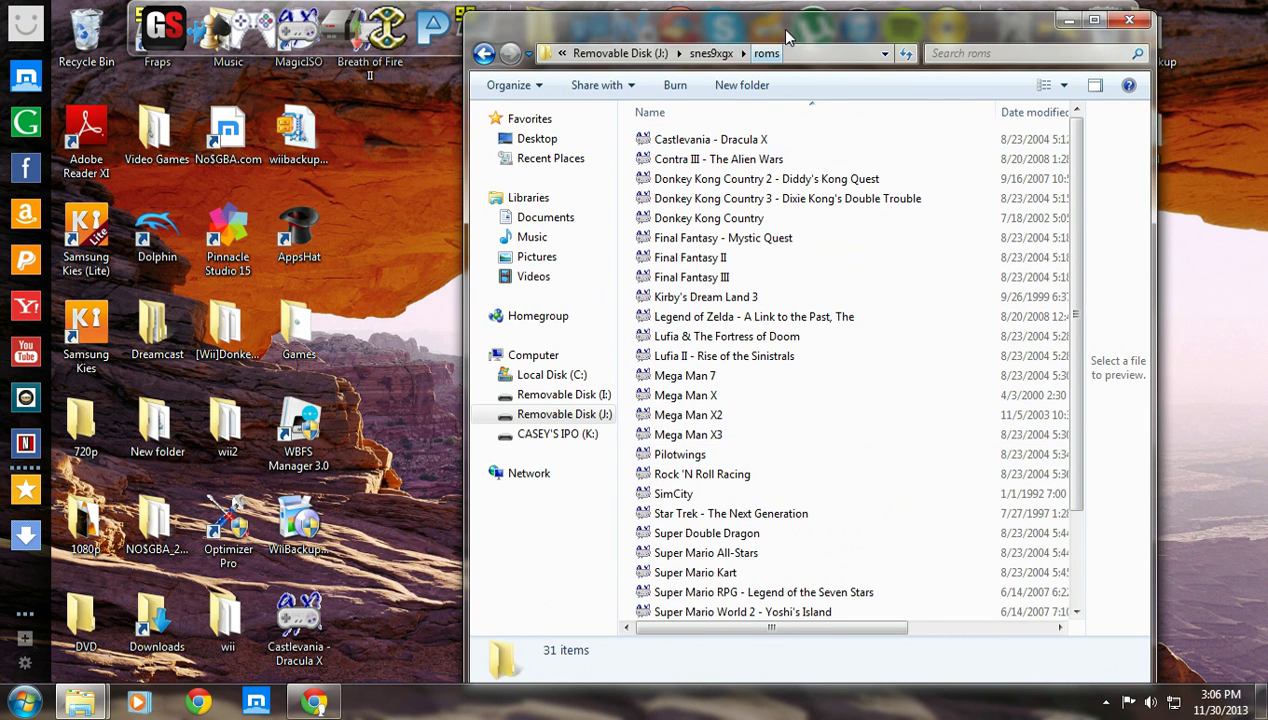
{"action": "left_click_drag", "start_coordinate": [786, 30], "coordinate": [748, 35]}
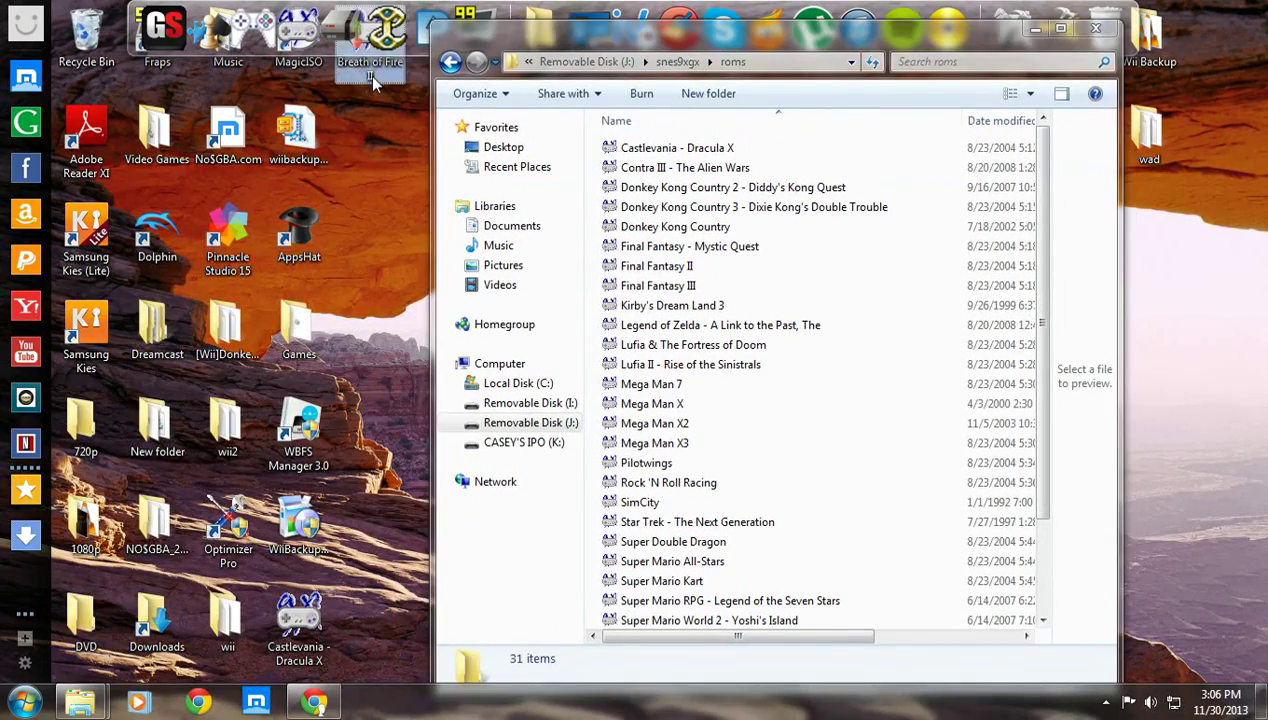
- Copy the extracted Breath of Fire II ROM from the desktop into the snes9xgx > roms folder on Removable Disk (J:)
{"action": "left_click_drag", "start_coordinate": [372, 82], "coordinate": [555, 388]}
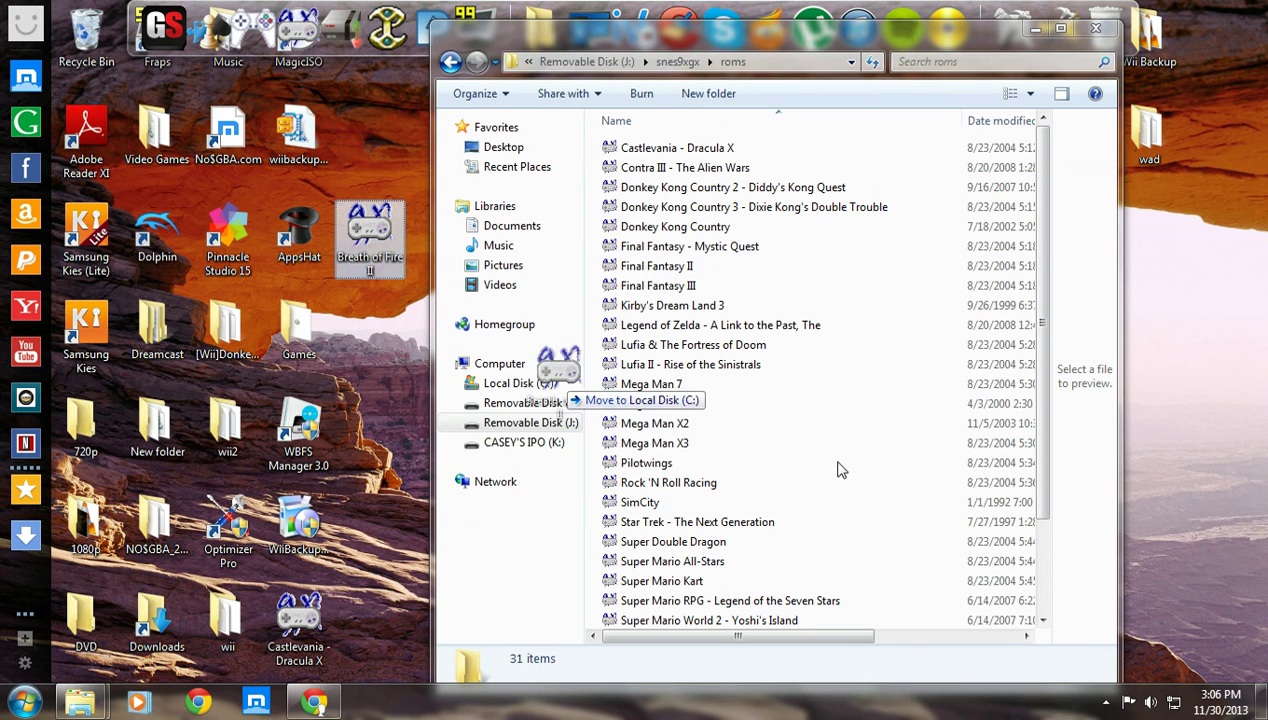
{"action": "left_click_drag", "start_coordinate": [840, 470], "coordinate": [909, 396]}
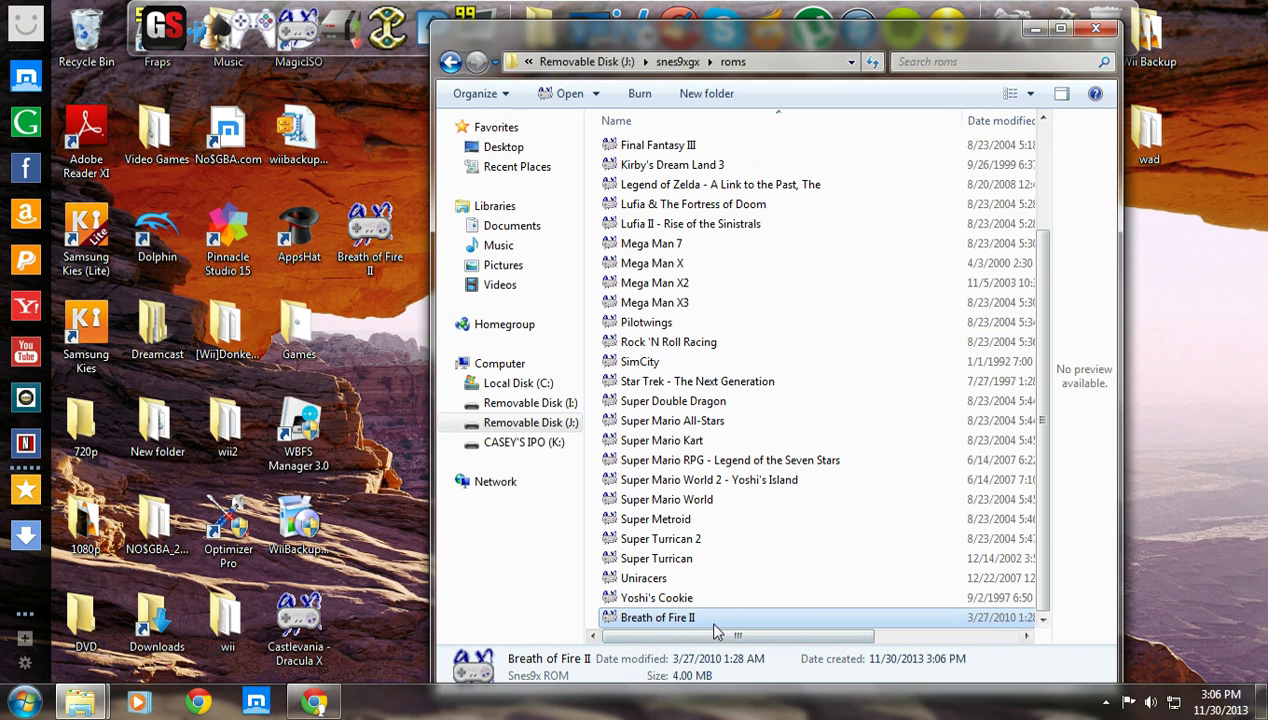
{"action": "left_click", "coordinate": [594, 553]}
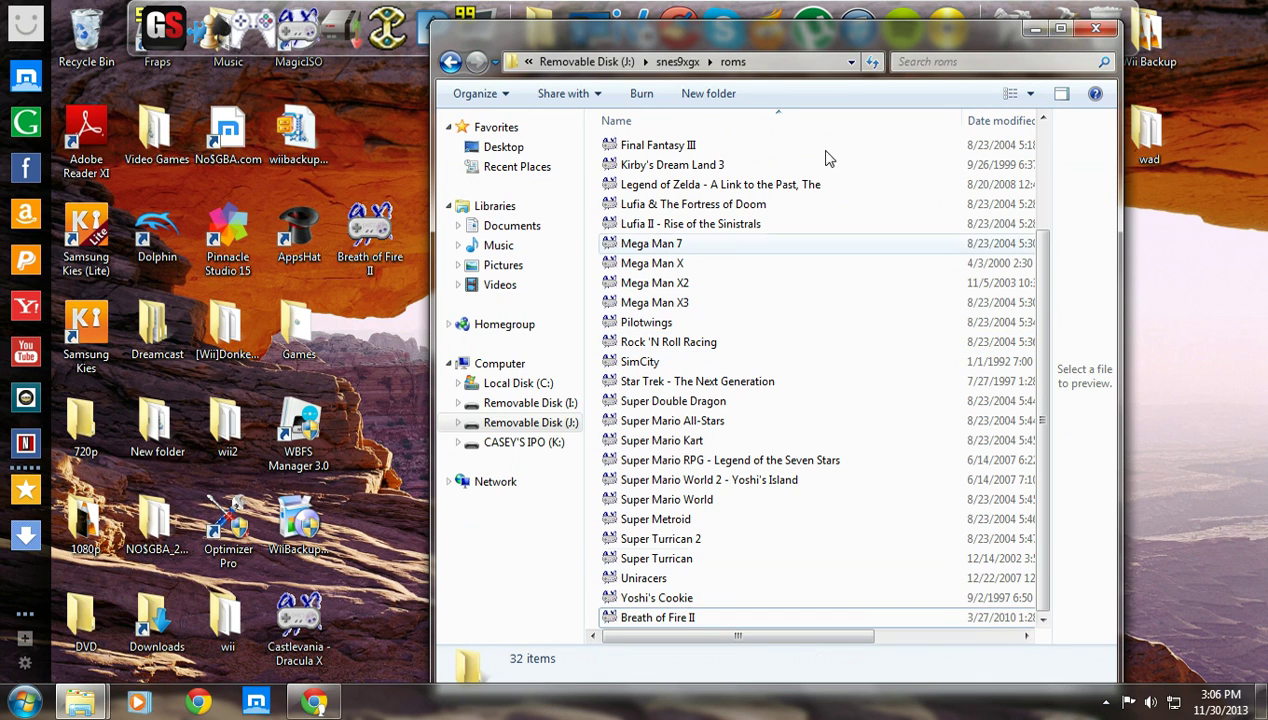
- Uncover the desktop SNES folder and open its SNES Vert Shrunken Spine (600) > USA (430 + 106 Alts) subfolder
{"action": "left_click_drag", "start_coordinate": [753, 40], "coordinate": [460, 28]}
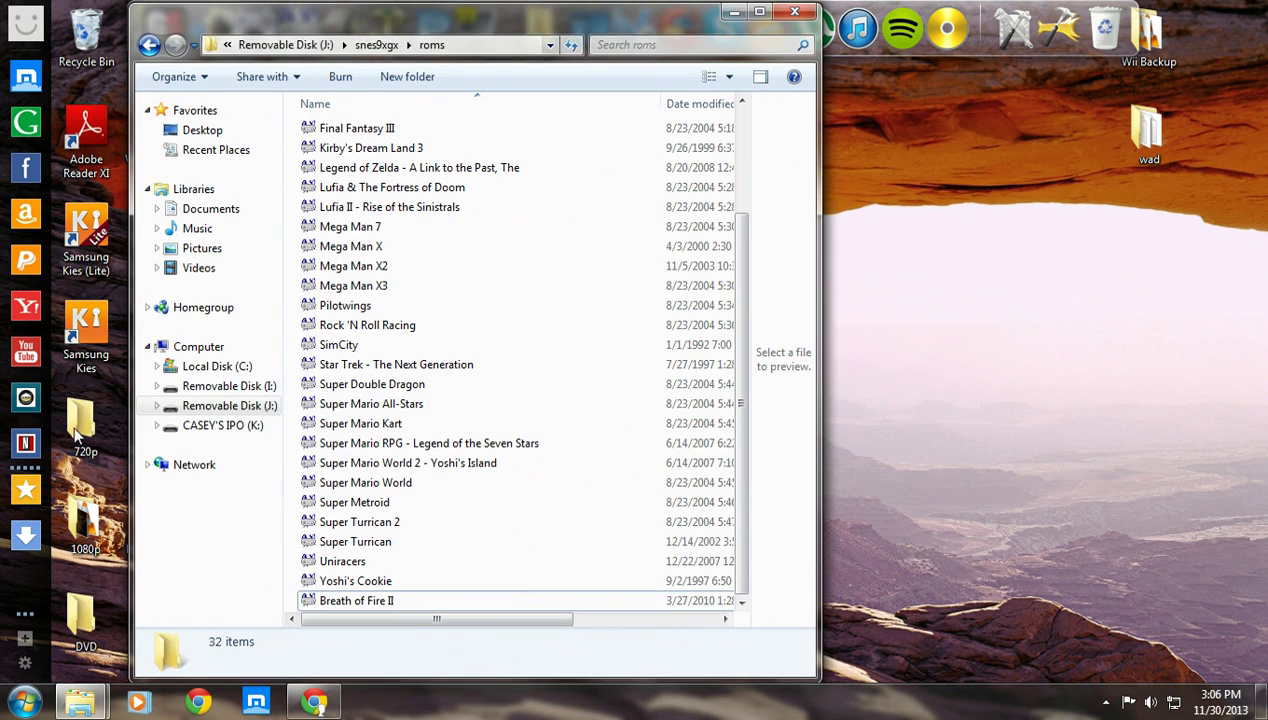
{"action": "mouse_move", "coordinate": [80, 702]}
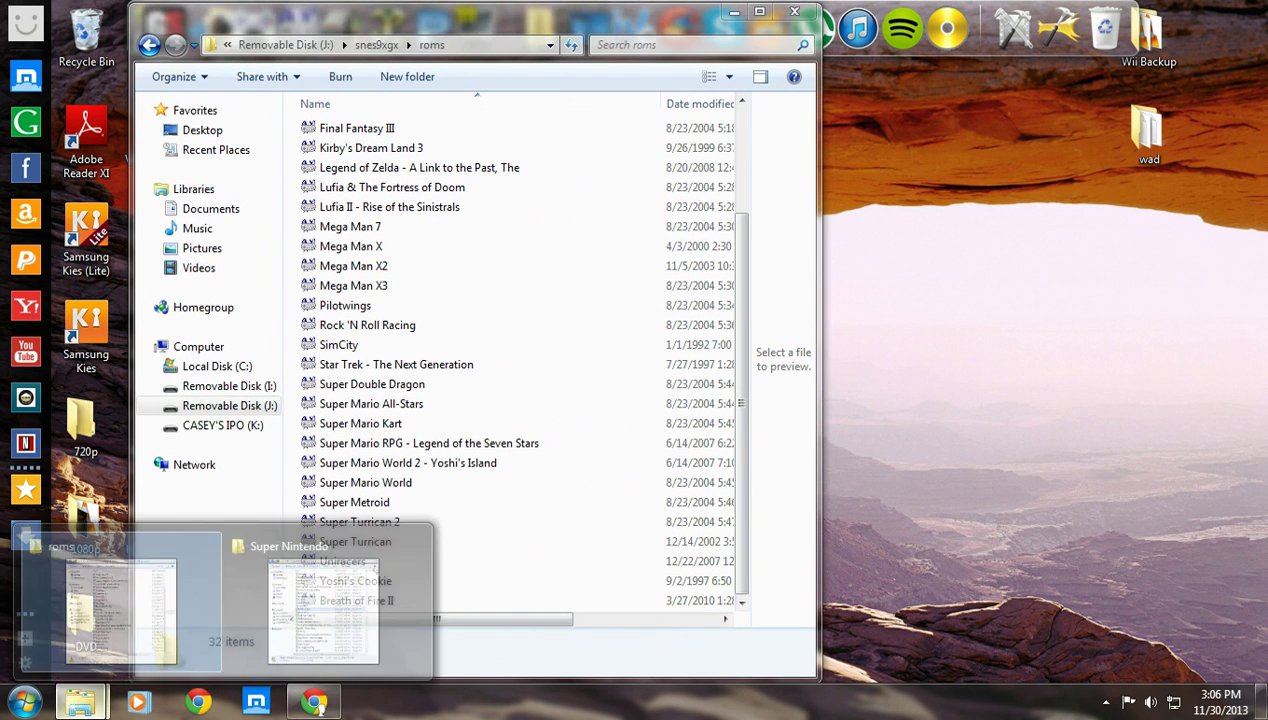
{"action": "left_click", "coordinate": [340, 600]}
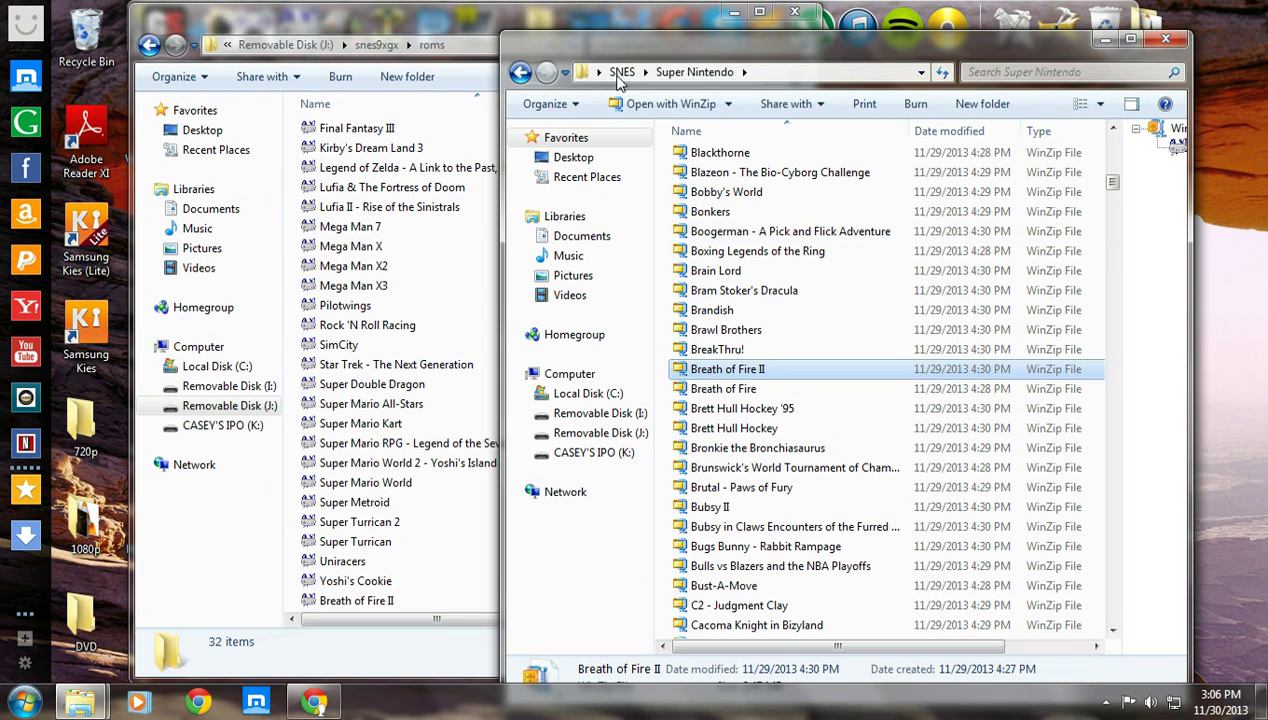
{"action": "key", "text": "alt+Tab"}
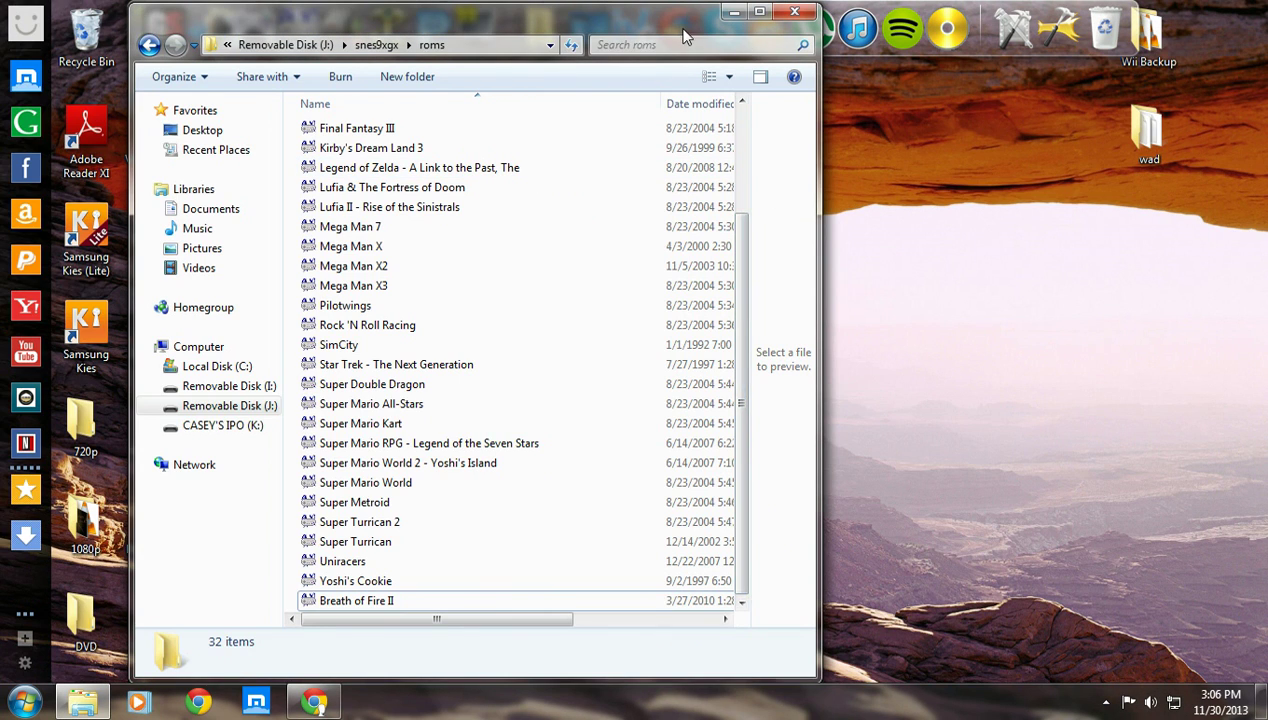
{"action": "left_click_drag", "start_coordinate": [685, 36], "coordinate": [655, 186]}
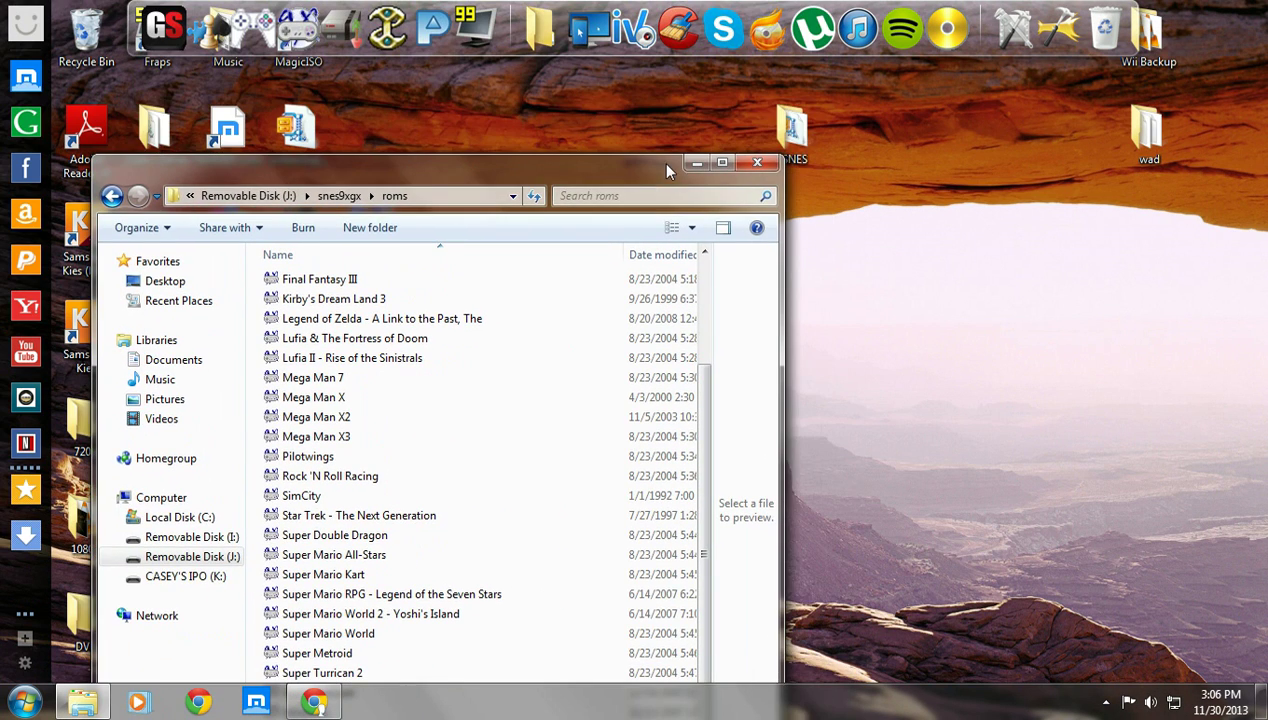
{"action": "double_click", "coordinate": [795, 132]}
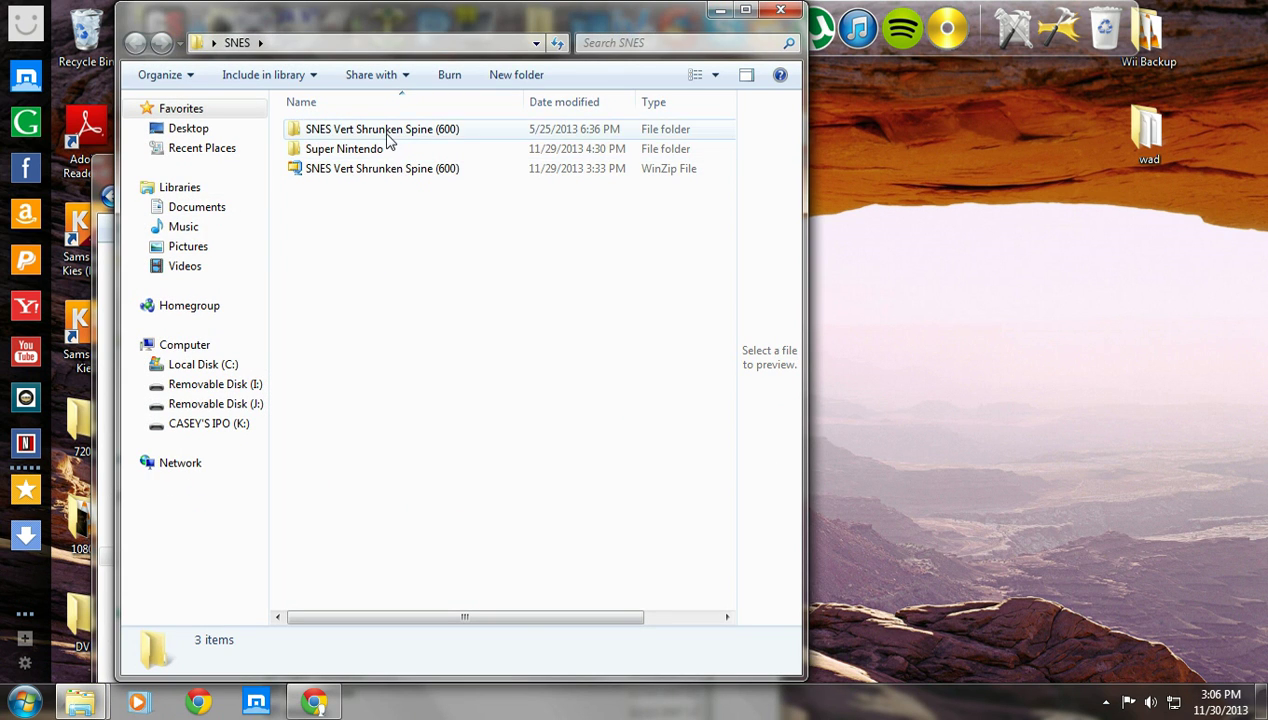
{"action": "double_click", "coordinate": [390, 135]}
{"action": "double_click", "coordinate": [335, 170]}
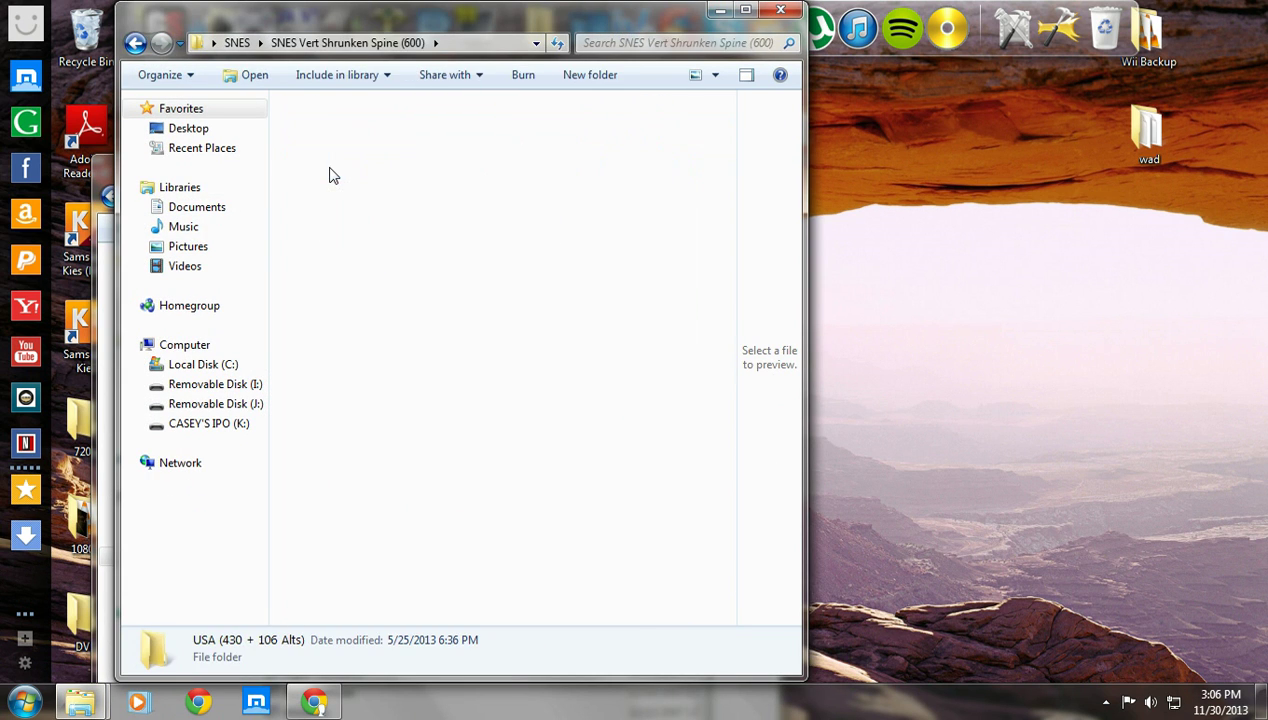
- Find and select the Breath of Fire II (USA) cover image among the USA covers
{"action": "scroll", "coordinate": [447, 250], "scroll_direction": "down", "scroll_amount": 12}
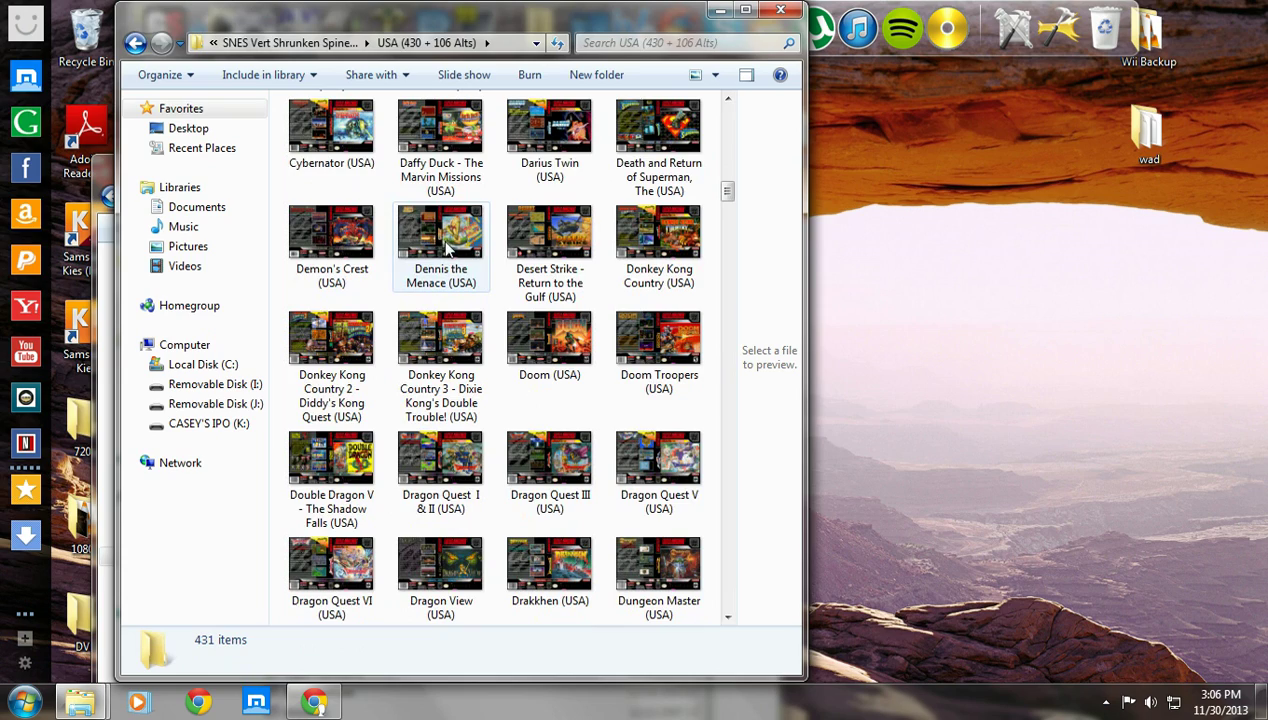
{"action": "scroll", "coordinate": [447, 250], "scroll_direction": "down", "scroll_amount": 6}
{"action": "scroll", "coordinate": [460, 256], "scroll_direction": "up", "scroll_amount": 20}
{"action": "scroll", "coordinate": [460, 256], "scroll_direction": "down", "scroll_amount": 10}
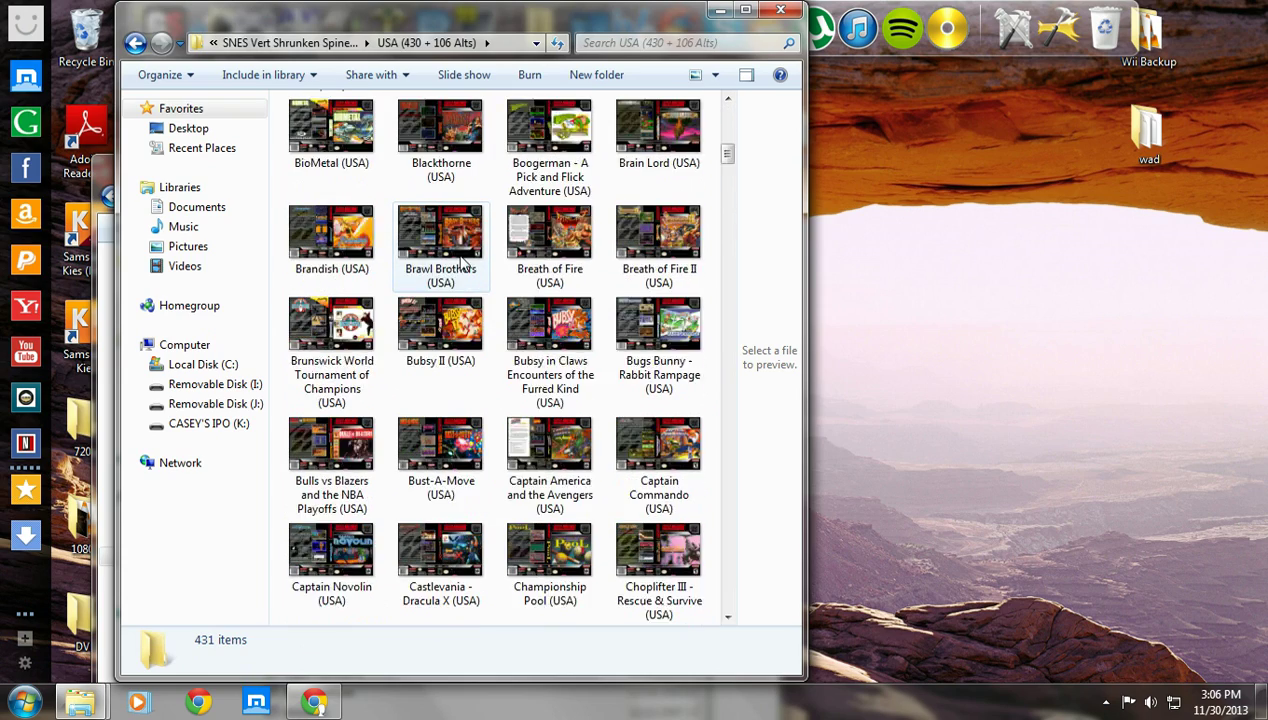
{"action": "scroll", "coordinate": [468, 258], "scroll_direction": "up", "scroll_amount": 9}
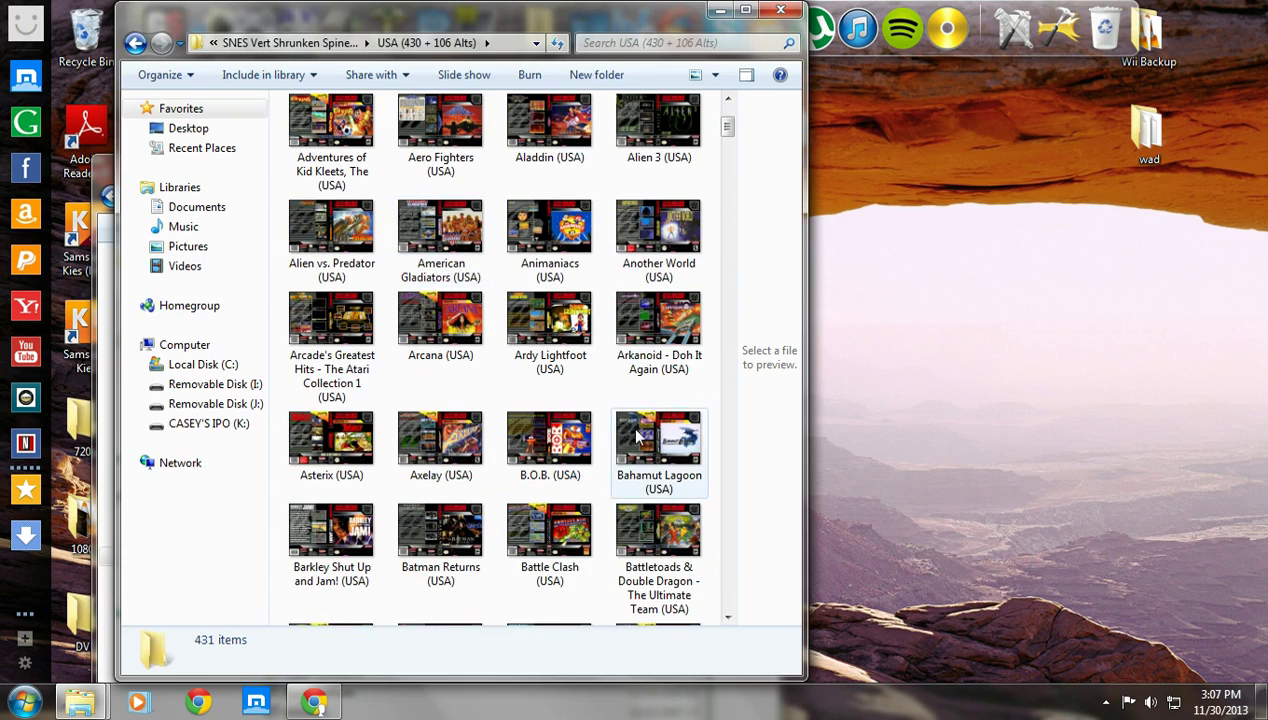
{"action": "scroll", "coordinate": [690, 470], "scroll_direction": "down", "scroll_amount": 3}
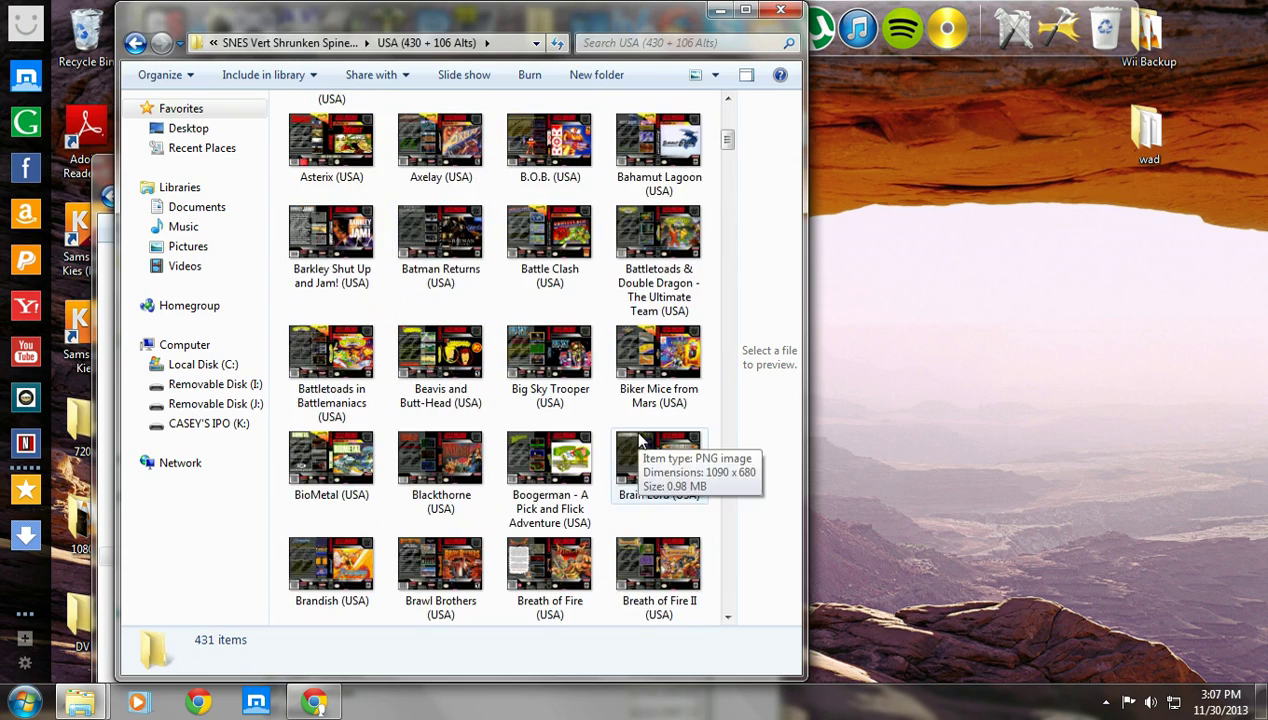
{"action": "left_click", "coordinate": [668, 598]}
{"action": "scroll", "coordinate": [680, 525], "scroll_direction": "down", "scroll_amount": 3}
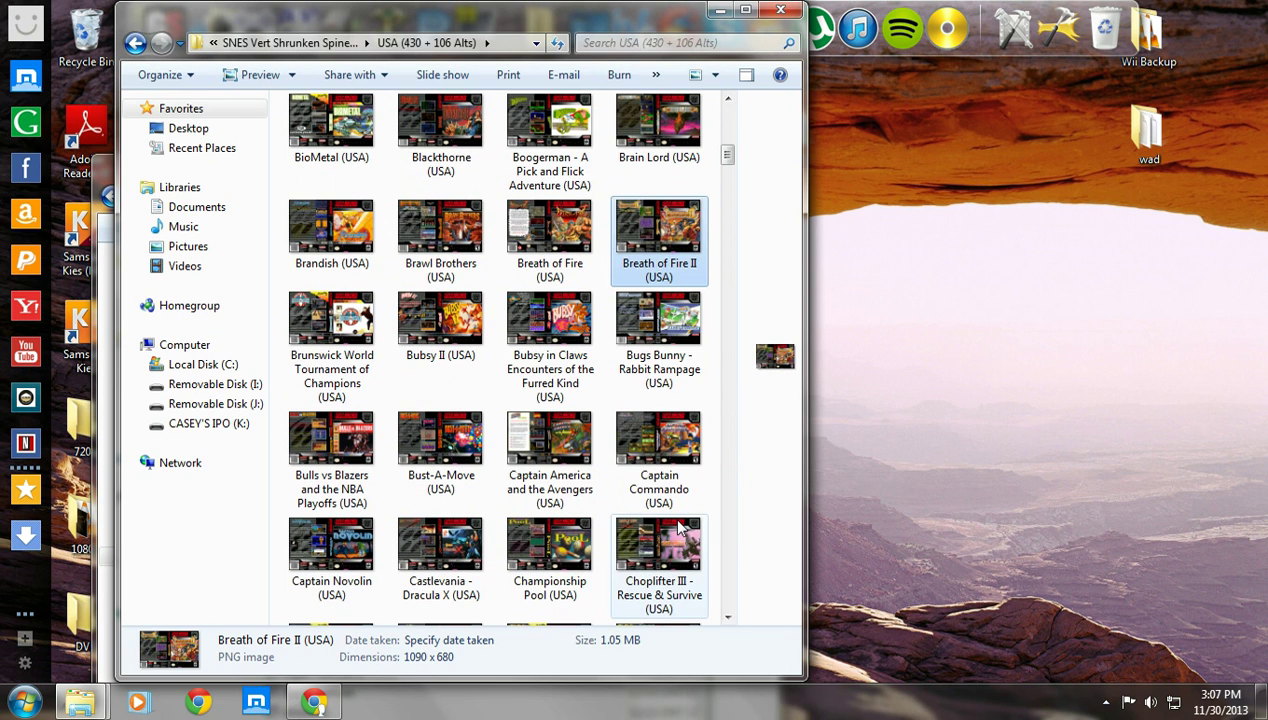
- Move the USA covers window aside and open wiiflow > boxcovers > snes9xgx on Removable Disk (J:) in the roms window
{"action": "left_click_drag", "start_coordinate": [660, 25], "coordinate": [1005, 33]}
{"action": "left_click", "coordinate": [404, 112]}
{"action": "left_click_drag", "start_coordinate": [400, 108], "coordinate": [404, 101]}
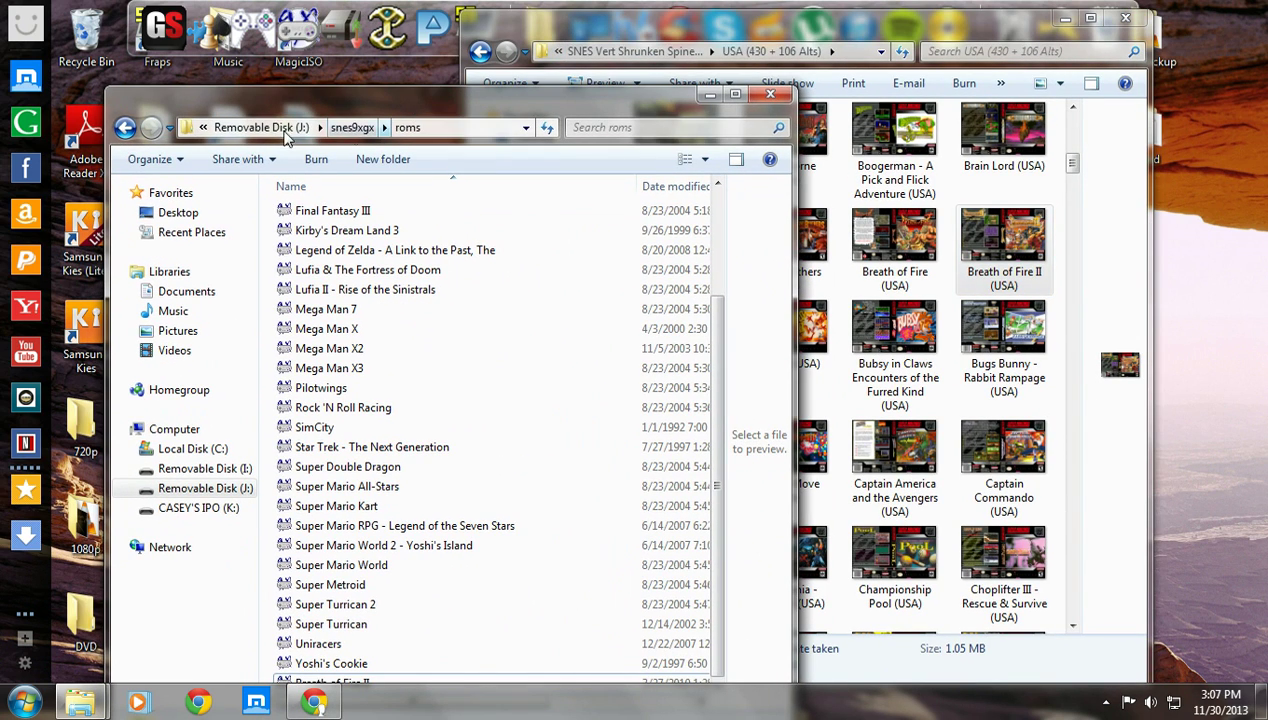
{"action": "left_click", "coordinate": [301, 126]}
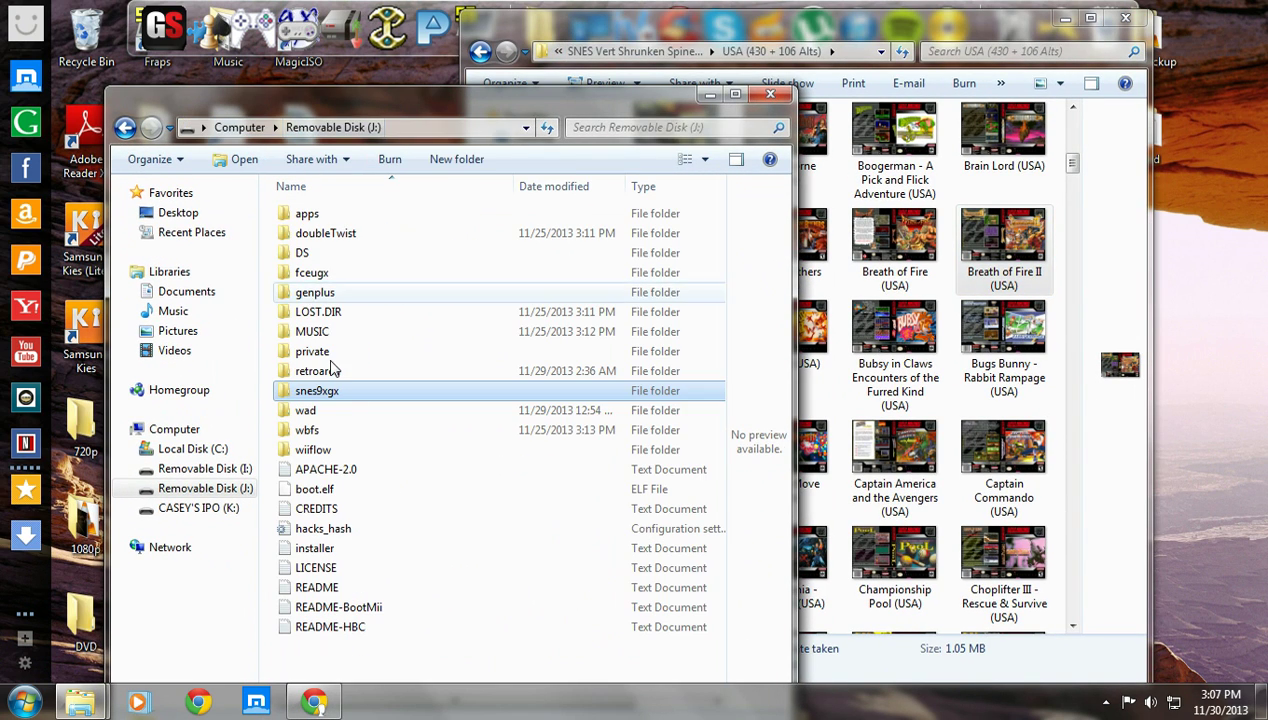
{"action": "double_click", "coordinate": [341, 449]}
{"action": "double_click", "coordinate": [362, 222]}
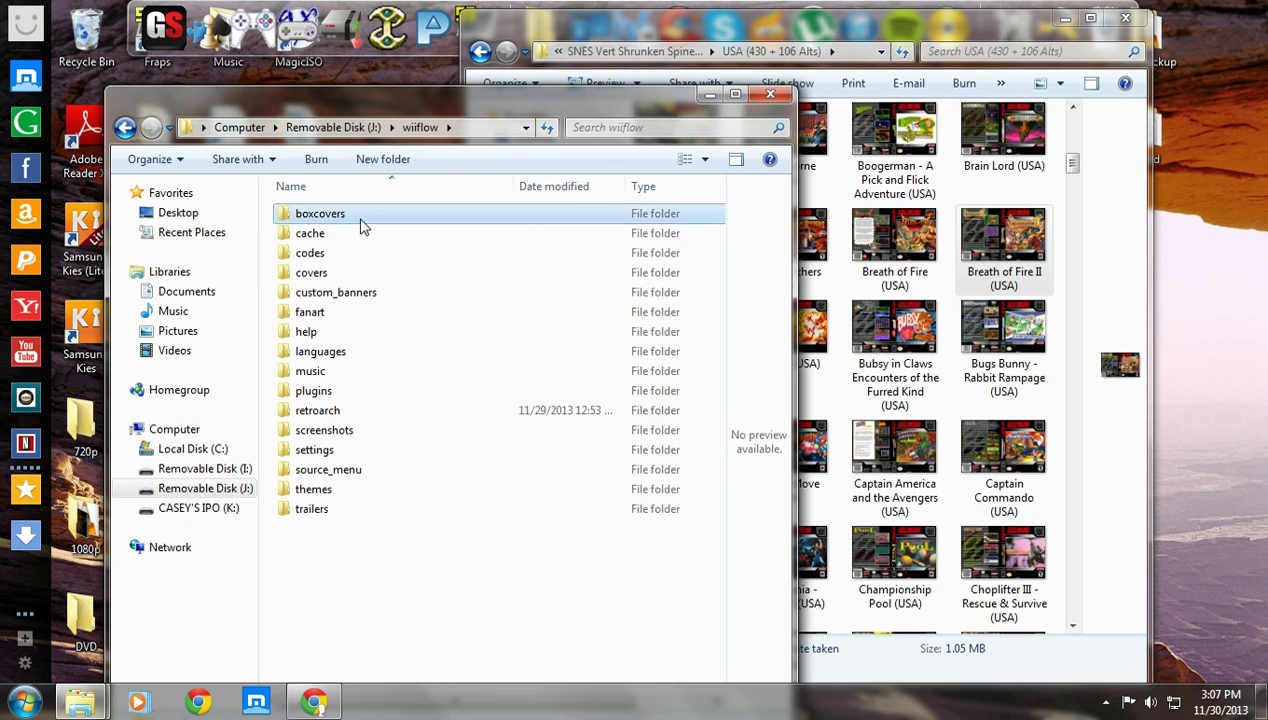
{"action": "double_click", "coordinate": [328, 218]}
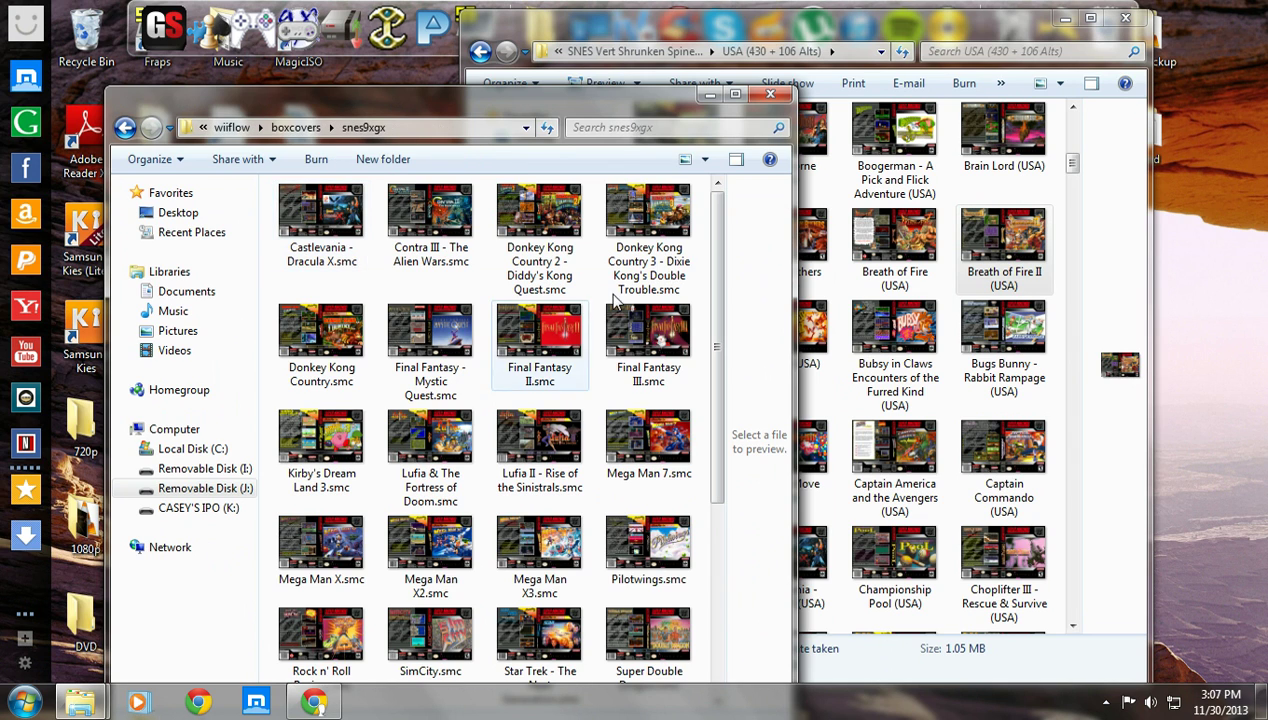
- Copy the Breath of Fire II (USA) cover into the snes9xgx boxcovers folder and close the USA covers window
{"action": "scroll", "coordinate": [699, 286], "scroll_direction": "down", "scroll_amount": 5}
{"action": "left_click_drag", "start_coordinate": [1016, 252], "coordinate": [637, 645]}
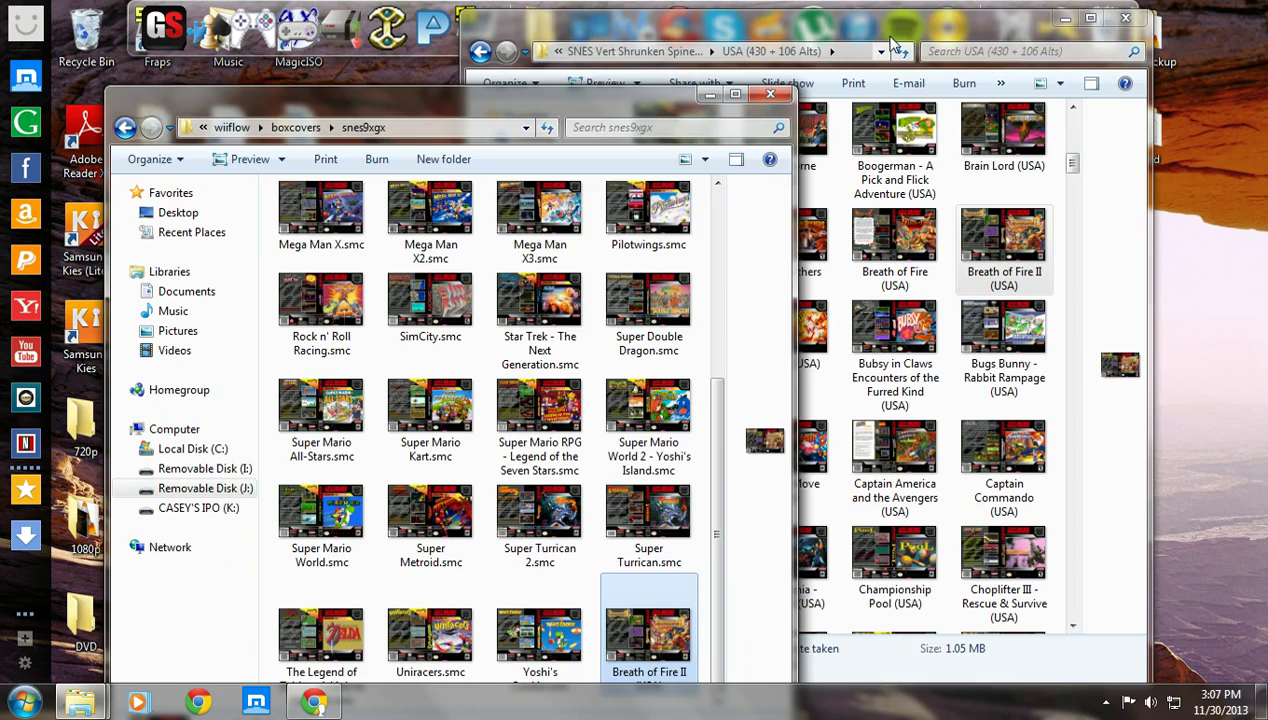
{"action": "left_click_drag", "start_coordinate": [880, 40], "coordinate": [914, 40]}
{"action": "left_click", "coordinate": [1172, 20]}
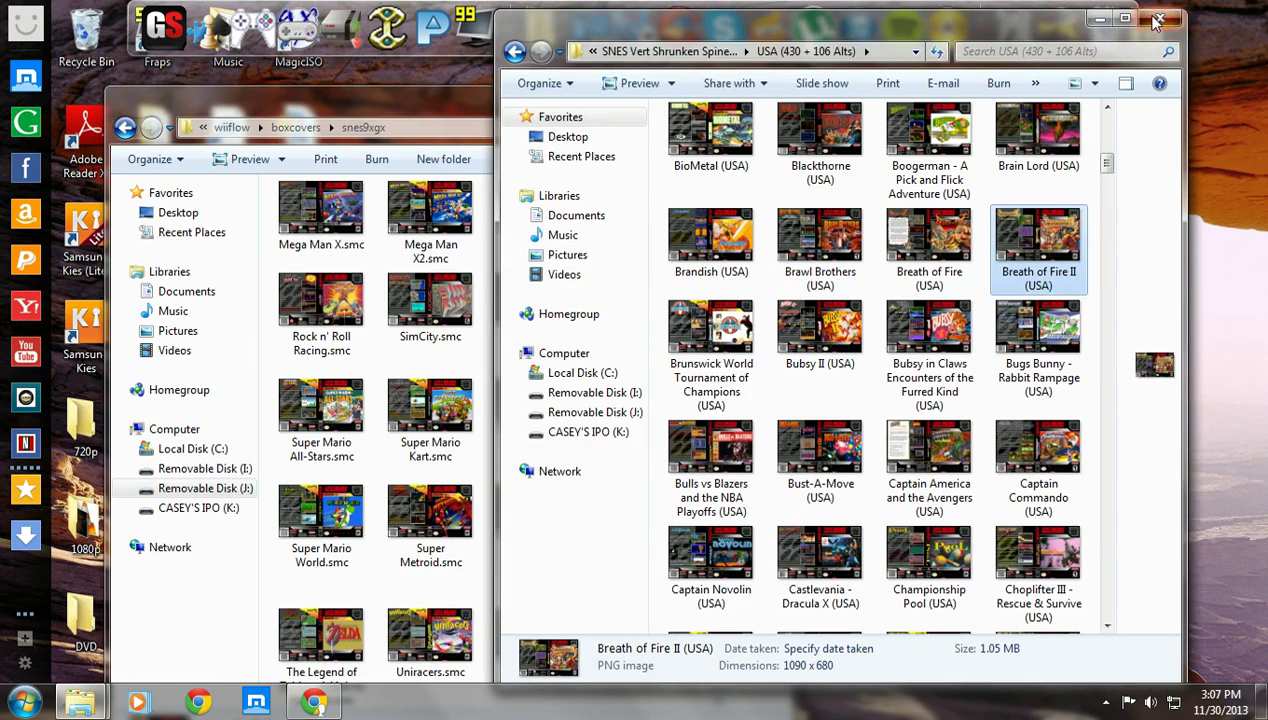
- Rename the copied cover image as Breath of Fire II, removing the (USA) suffix
{"action": "left_click_drag", "start_coordinate": [542, 96], "coordinate": [590, 24]}
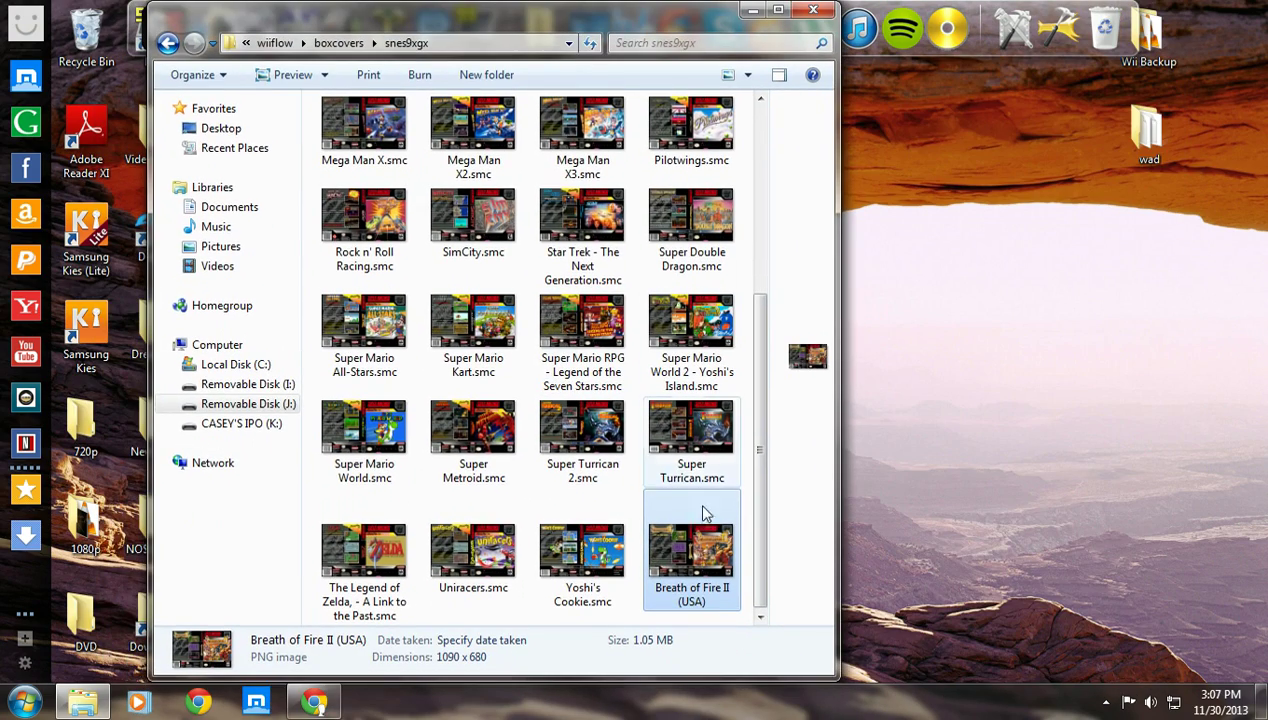
{"action": "left_click", "coordinate": [715, 607]}
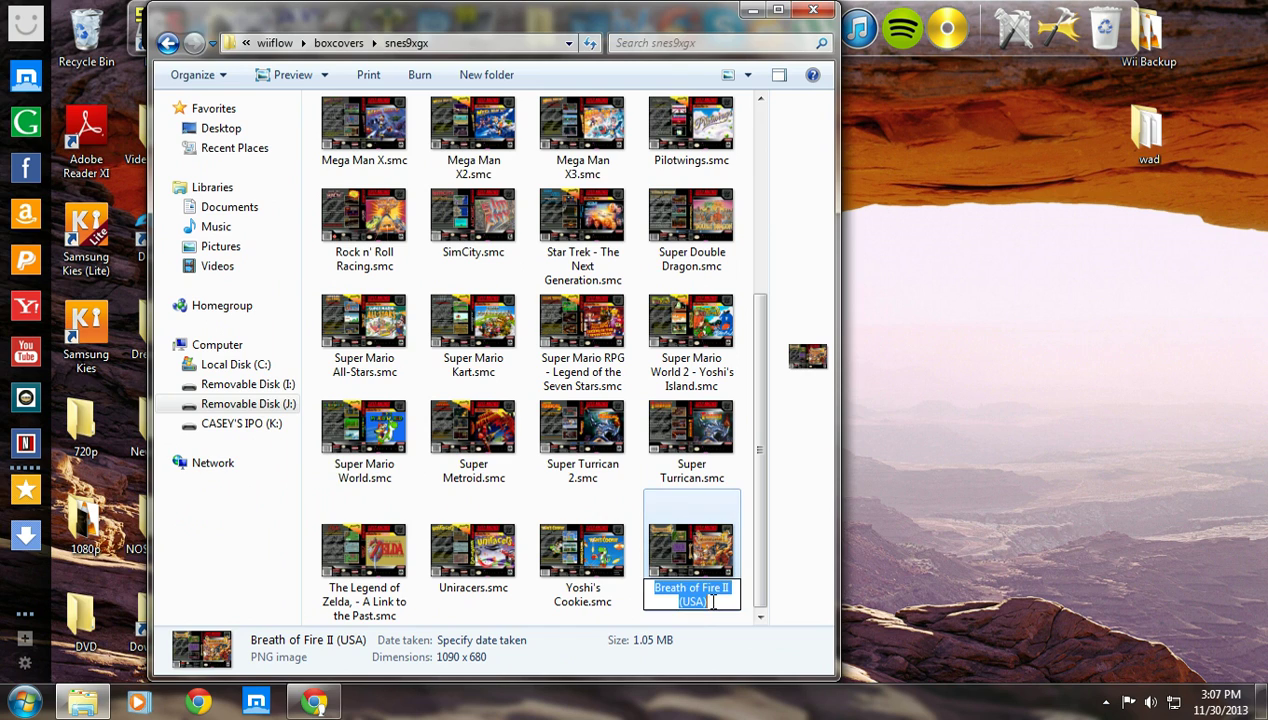
{"action": "left_click", "coordinate": [716, 604]}
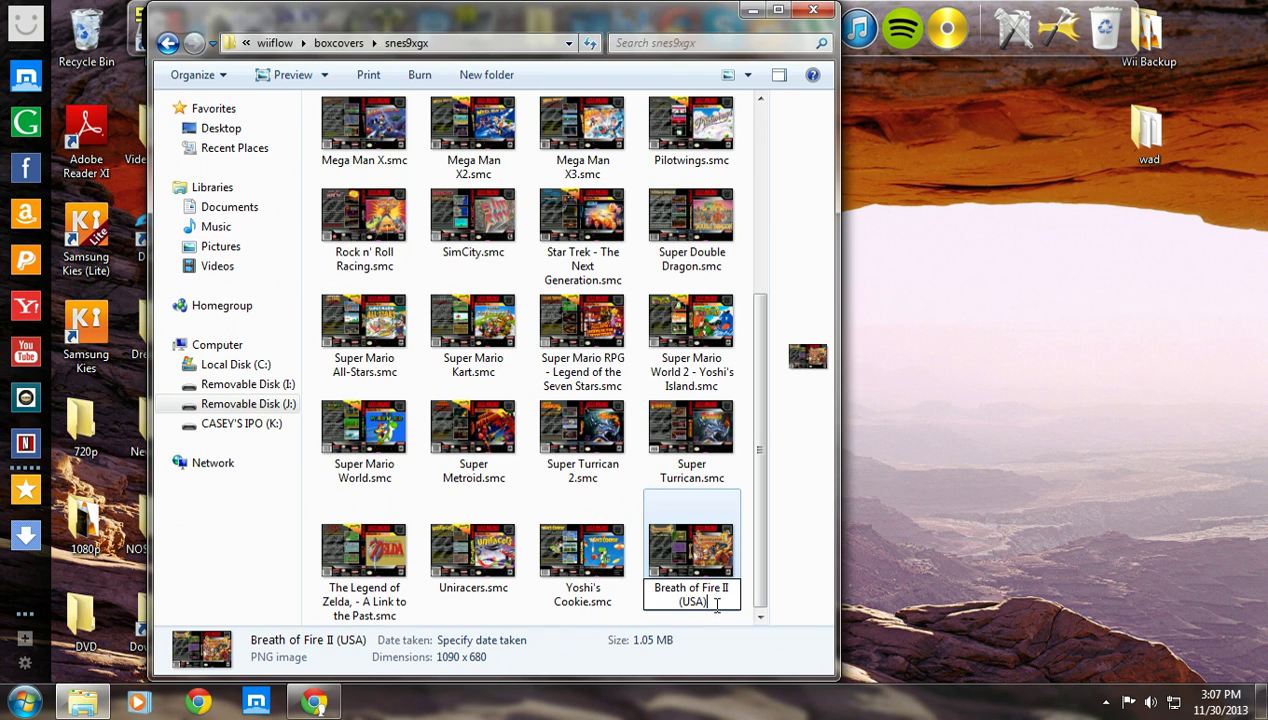
{"action": "key", "text": "BackSpace"}
{"action": "key", "text": "BackSpace"}
{"action": "key", "text": "BackSpace"}
{"action": "key", "text": "BackSpace"}
{"action": "key", "text": "BackSpace"}
{"action": "key", "text": "BackSpace"}
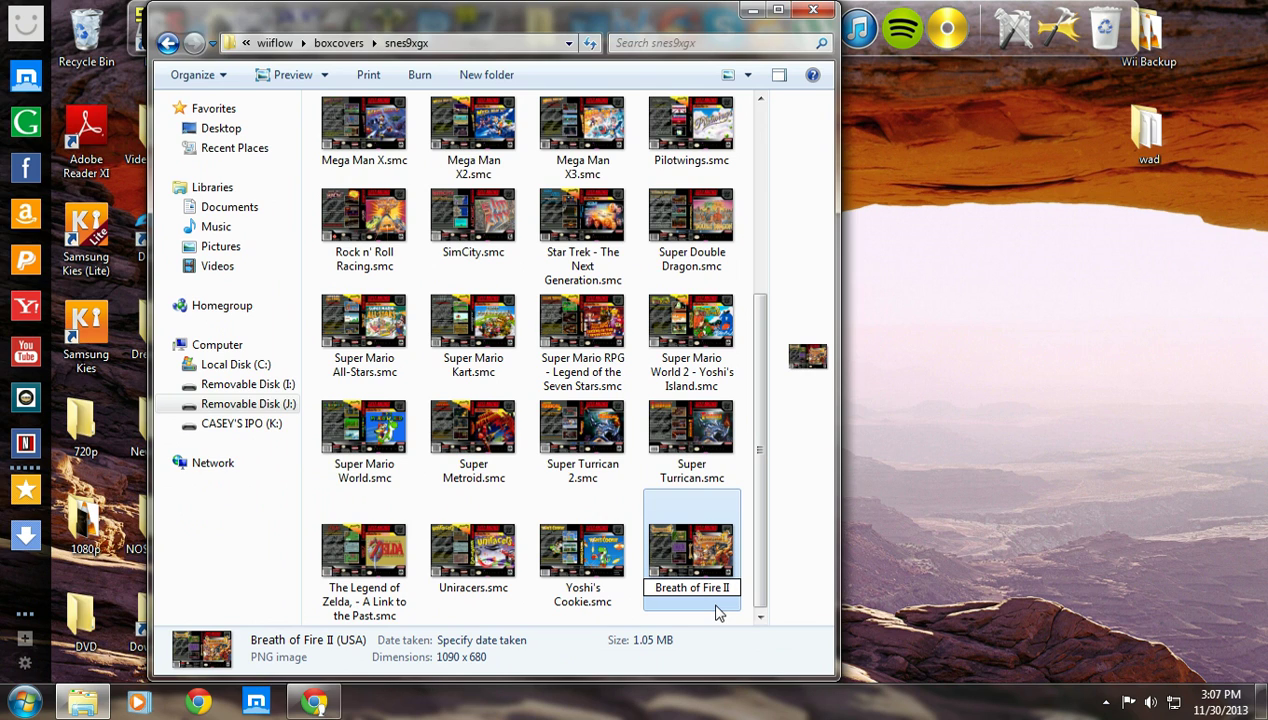
{"action": "left_click", "coordinate": [890, 586]}
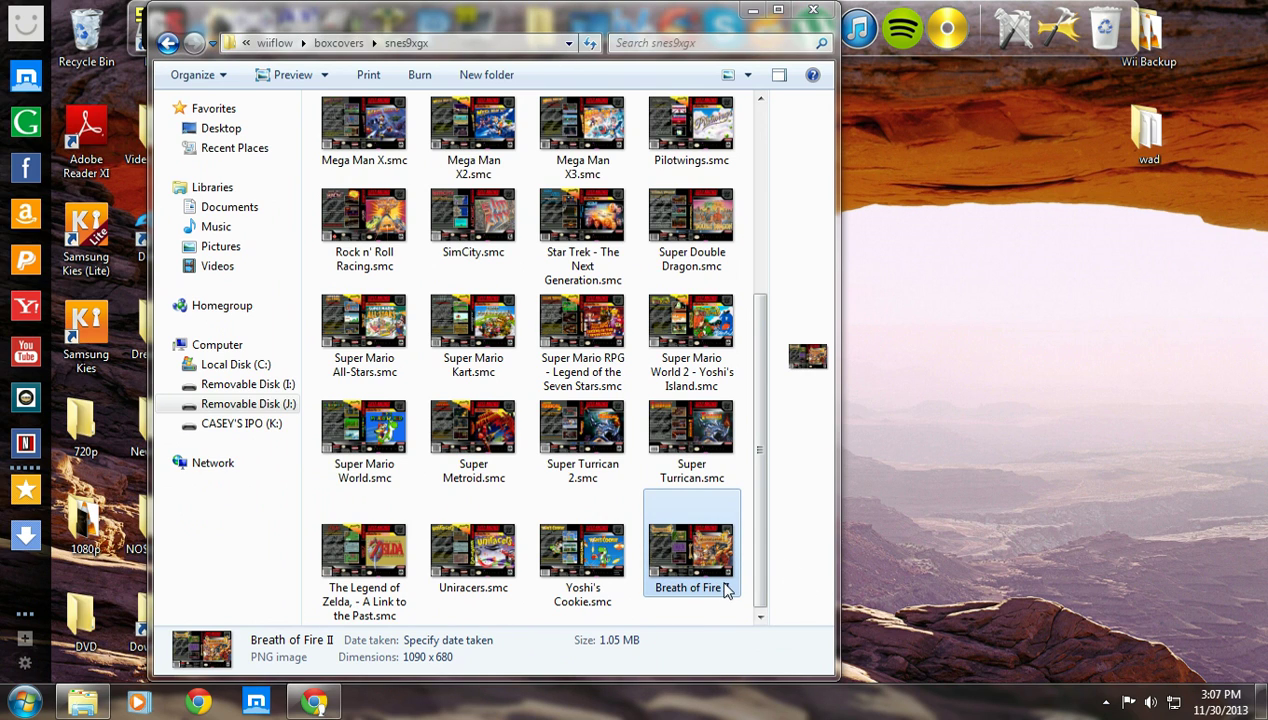
- Open Removable Disk (J:) > snes9xgx > roms in a second window beside the covers and select the Breath of Fire II ROM
{"action": "left_click", "coordinate": [20, 708]}
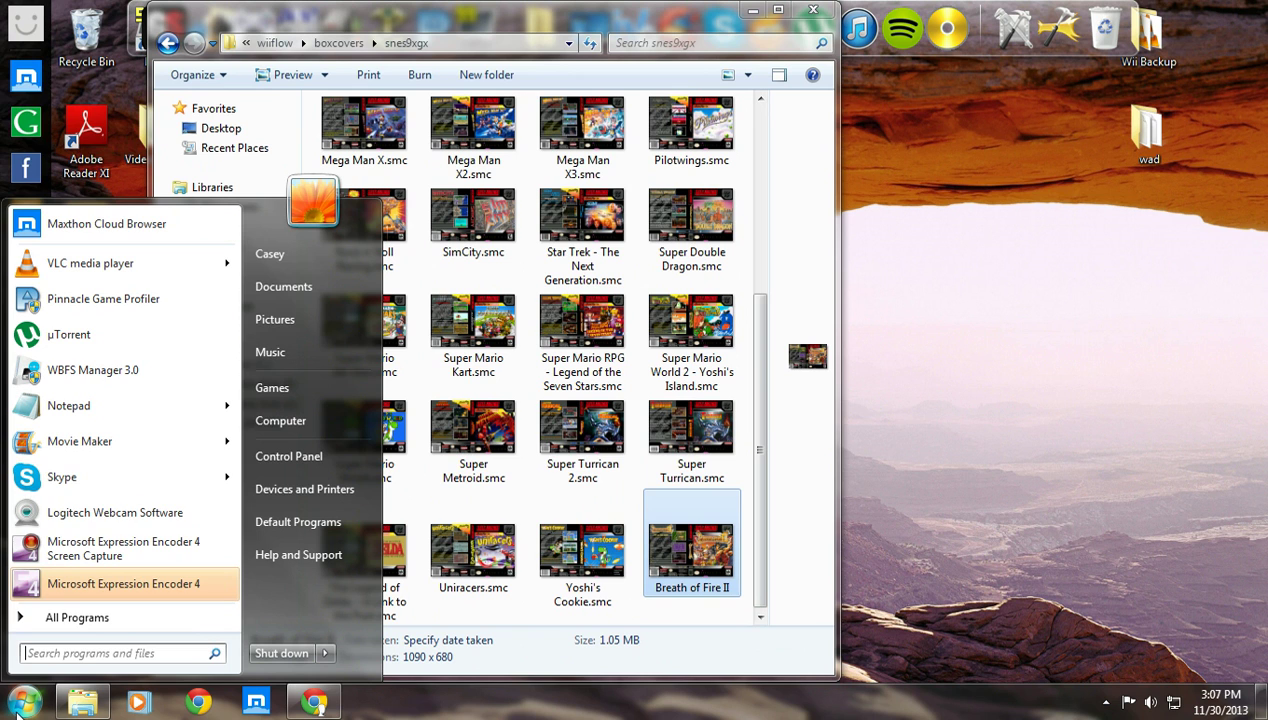
{"action": "left_click", "coordinate": [313, 426]}
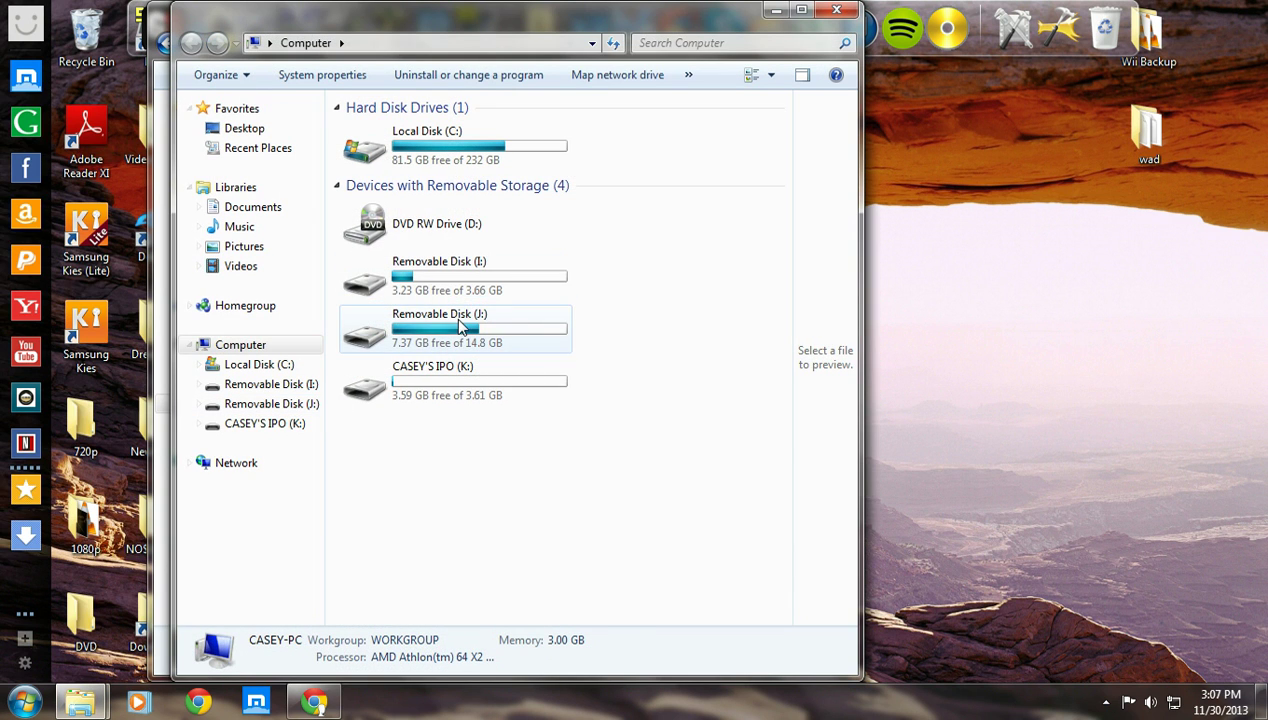
{"action": "double_click", "coordinate": [460, 327]}
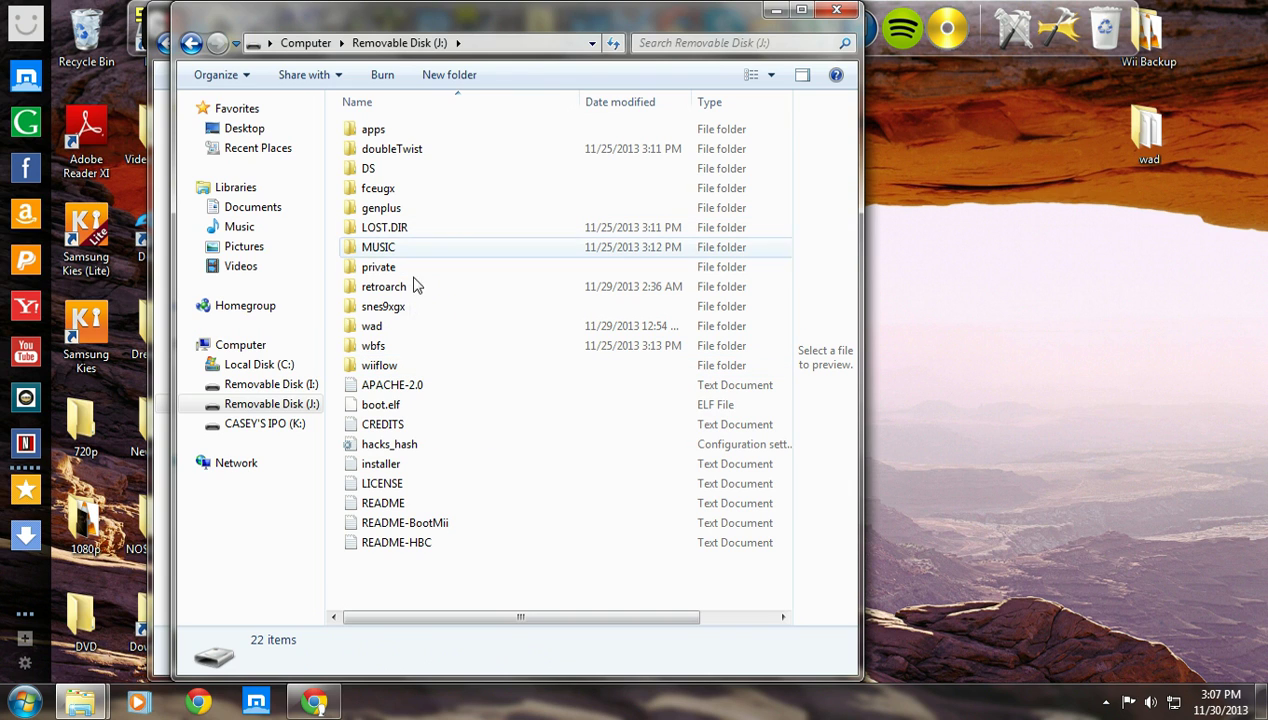
{"action": "double_click", "coordinate": [405, 308]}
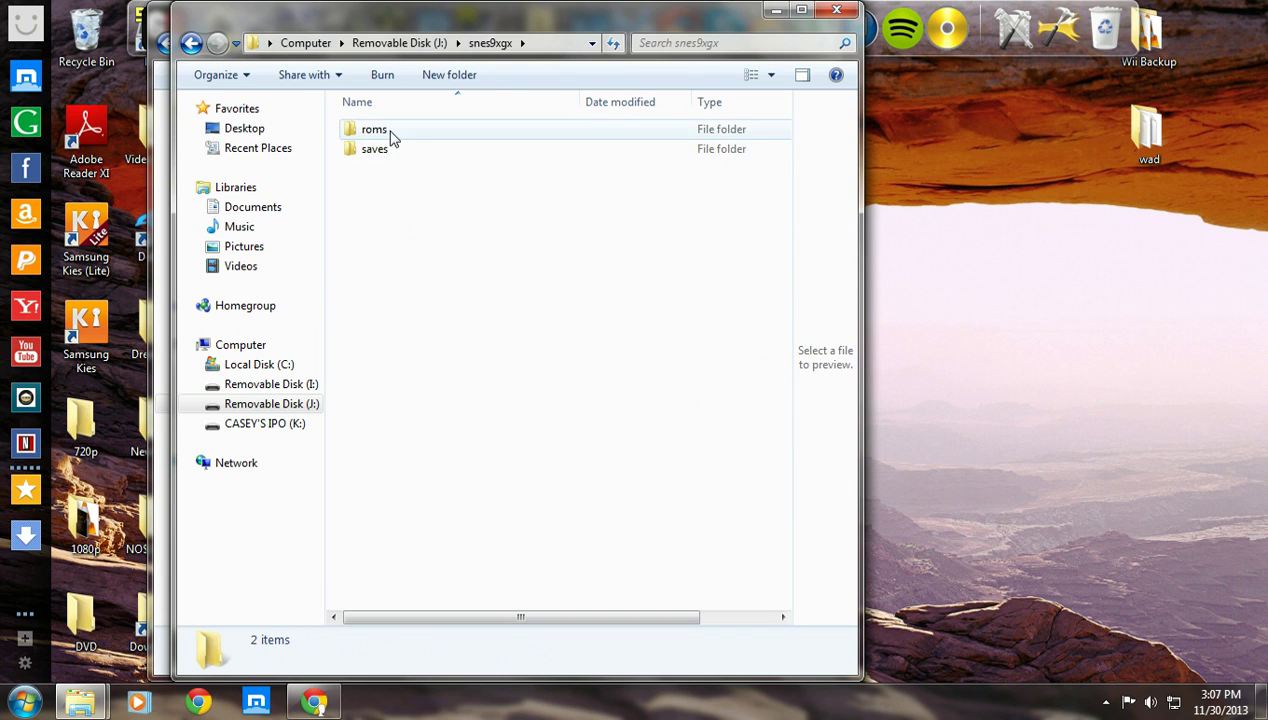
{"action": "double_click", "coordinate": [390, 137]}
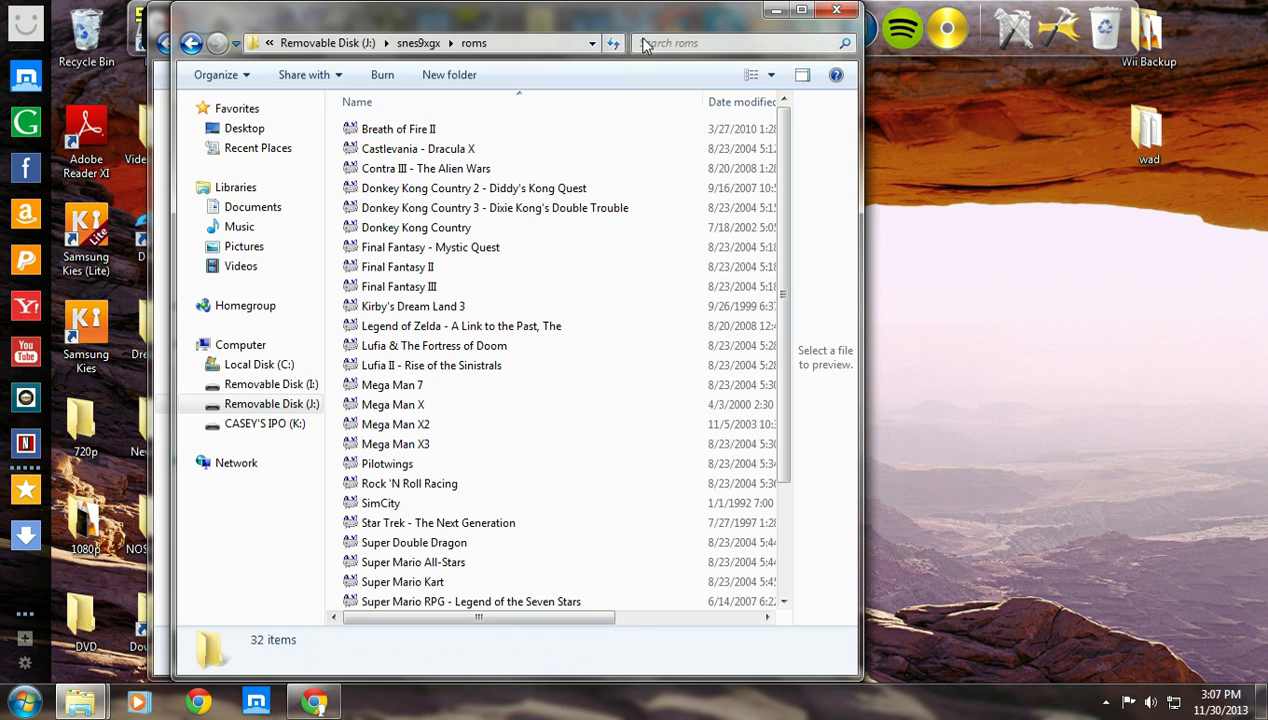
{"action": "left_click_drag", "start_coordinate": [643, 45], "coordinate": [1131, 51]}
{"action": "left_click", "coordinate": [1008, 151]}
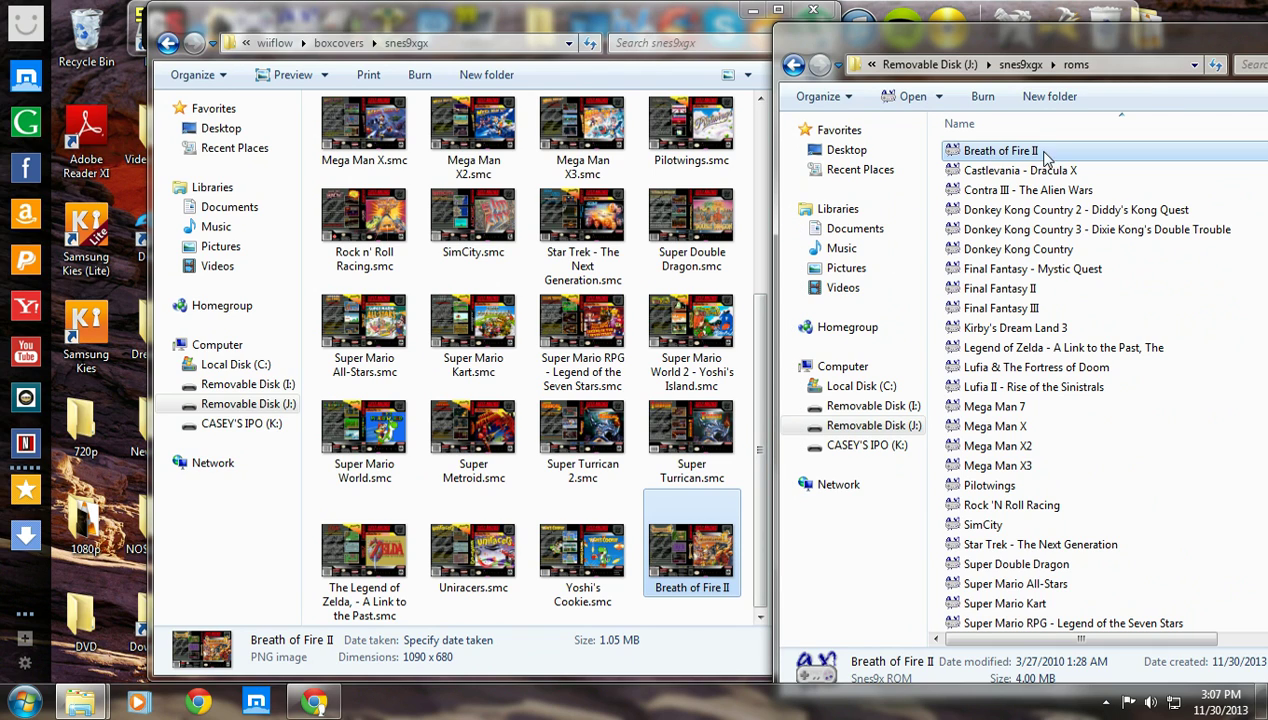
- Open the properties of the Breath of Fire II cover image and move the dialog clear of the ROM file
{"action": "left_click_drag", "start_coordinate": [706, 600], "coordinate": [703, 576]}
{"action": "right_click", "coordinate": [703, 576]}
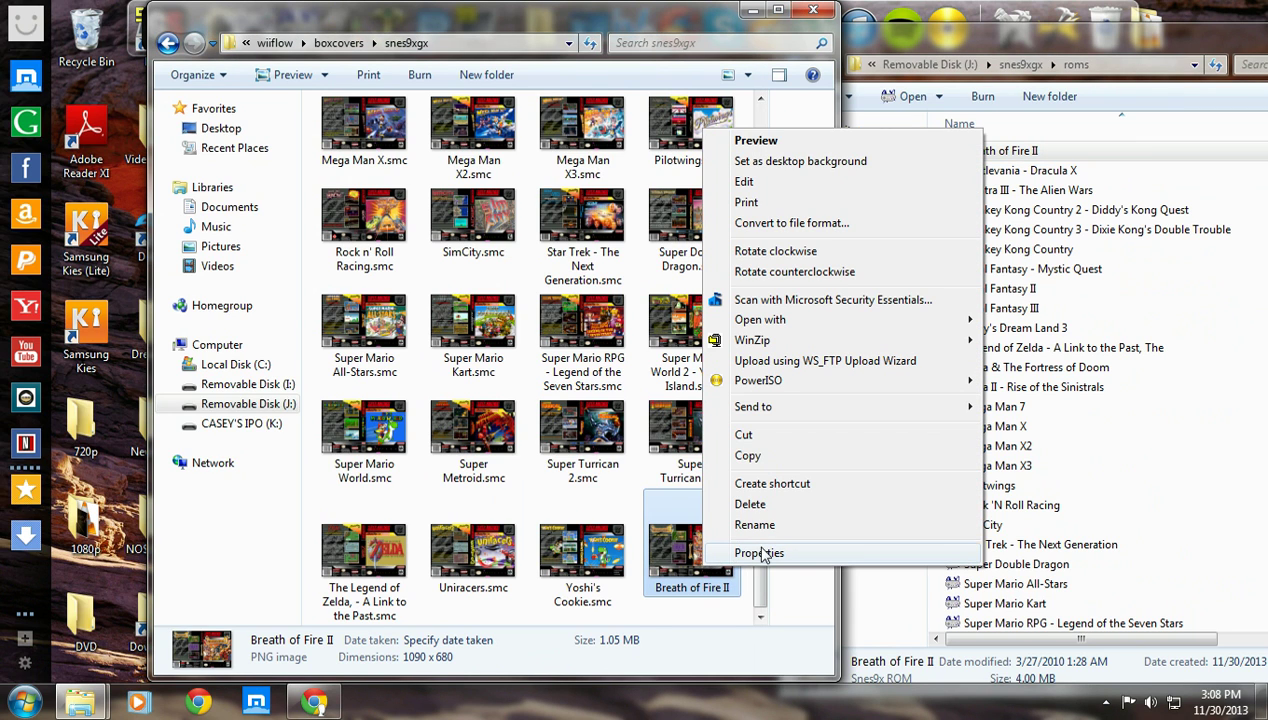
{"action": "left_click", "coordinate": [800, 627]}
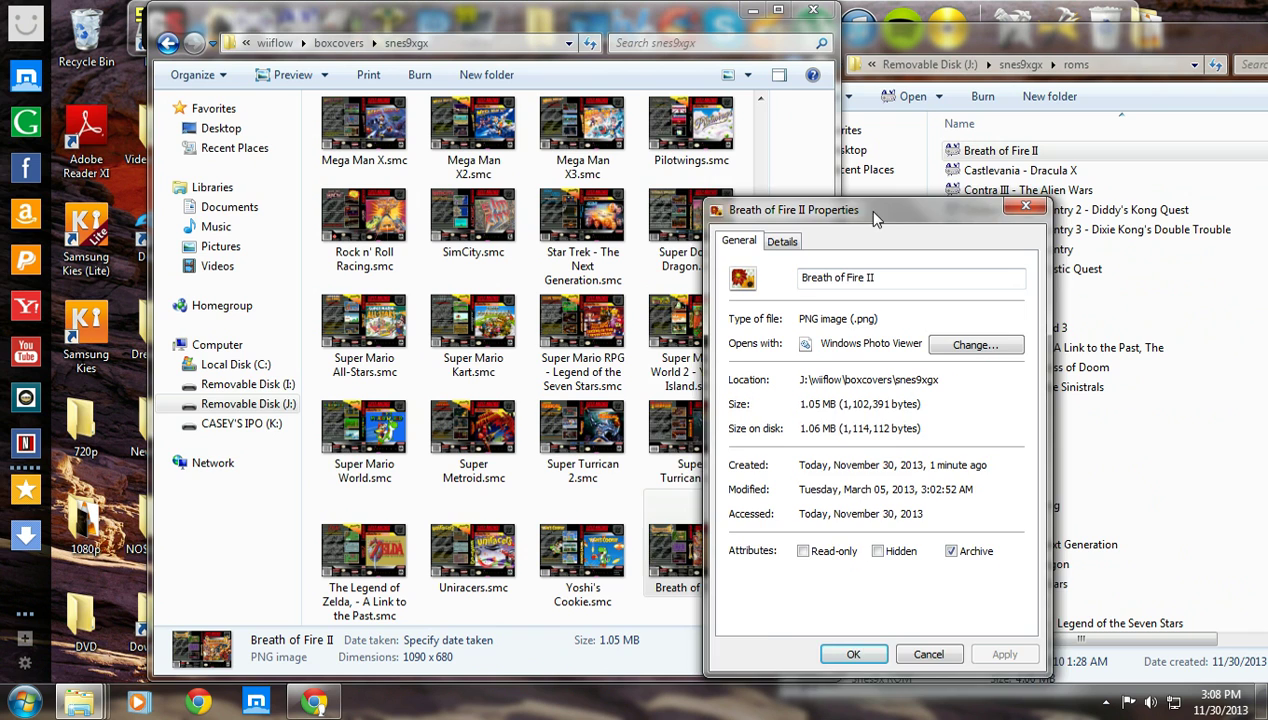
{"action": "left_click_drag", "start_coordinate": [865, 209], "coordinate": [795, 187]}
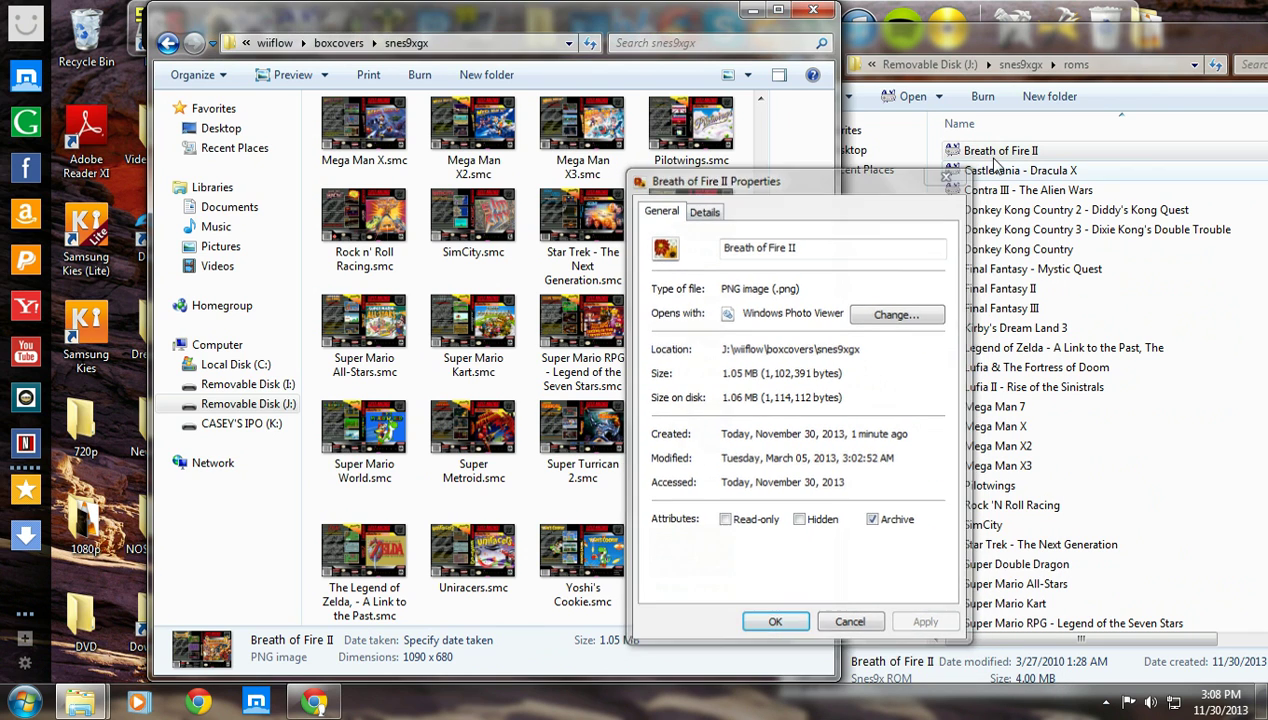
- Check the full file name with extension in the detailed properties of the Breath of Fire II ROM and close the dialog
{"action": "left_click", "coordinate": [1000, 155]}
{"action": "right_click", "coordinate": [1000, 155]}
{"action": "left_click", "coordinate": [1060, 439]}
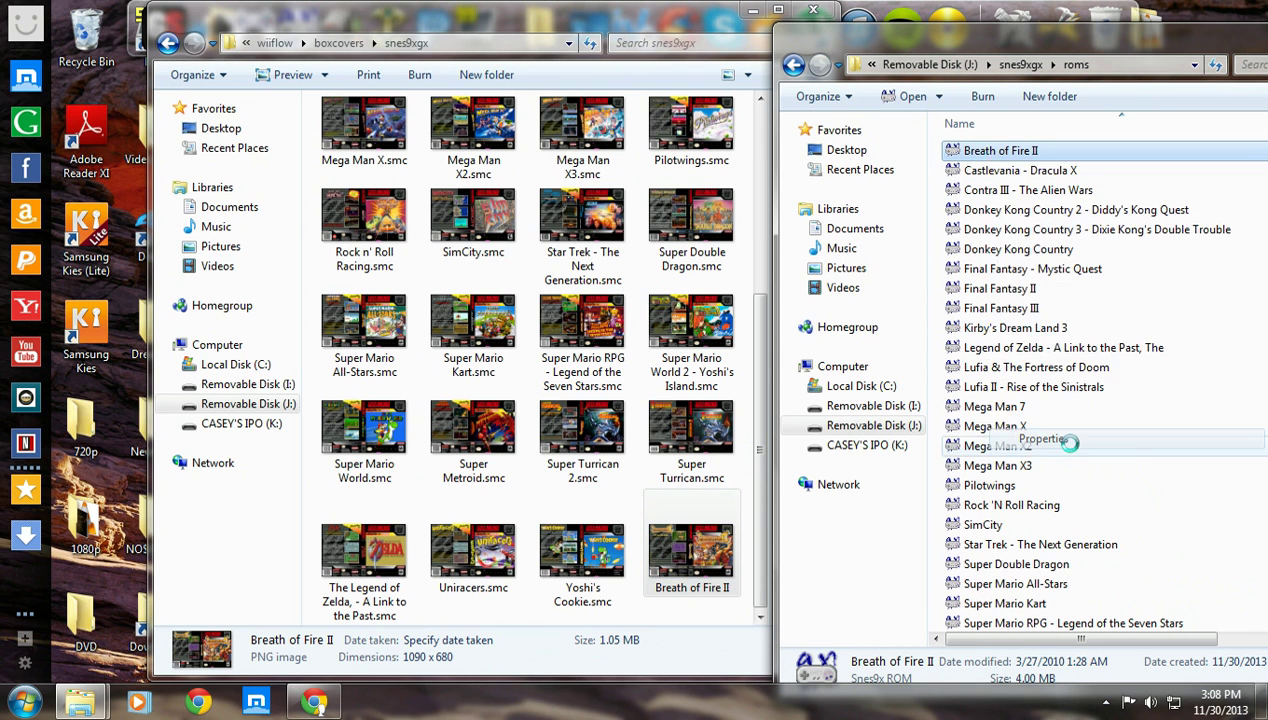
{"action": "left_click", "coordinate": [1000, 197]}
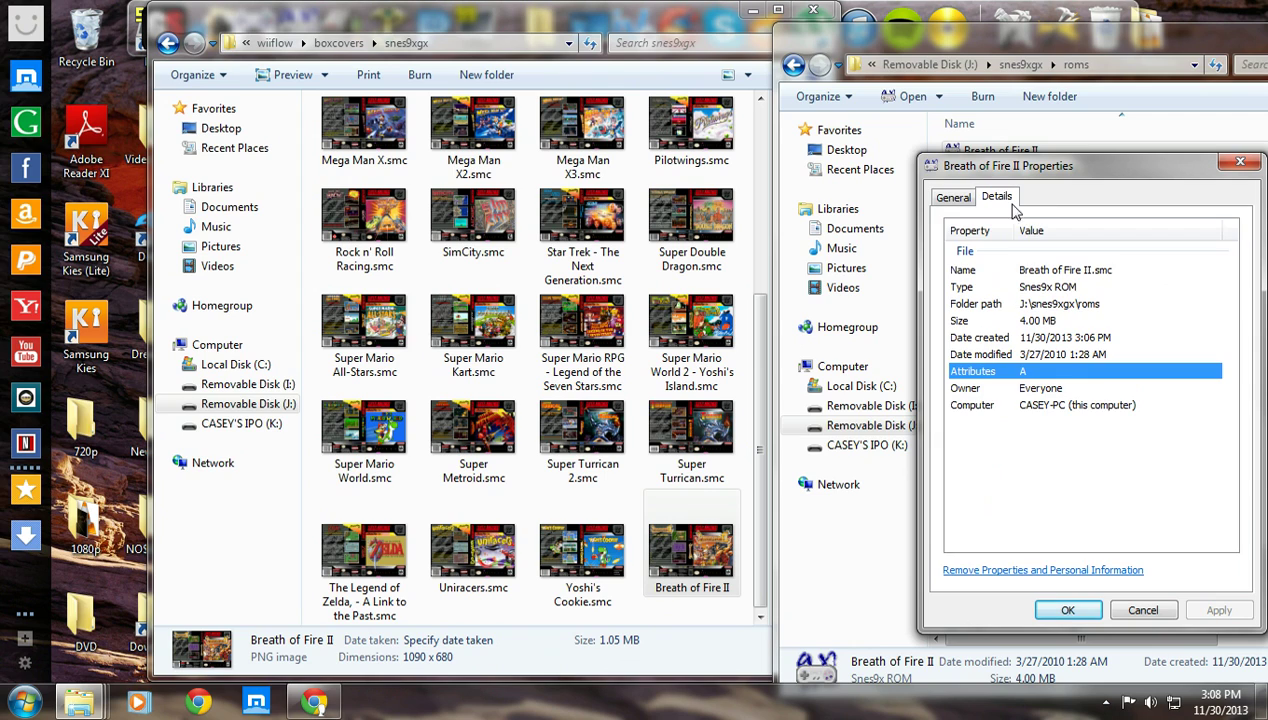
{"action": "left_click", "coordinate": [1018, 269]}
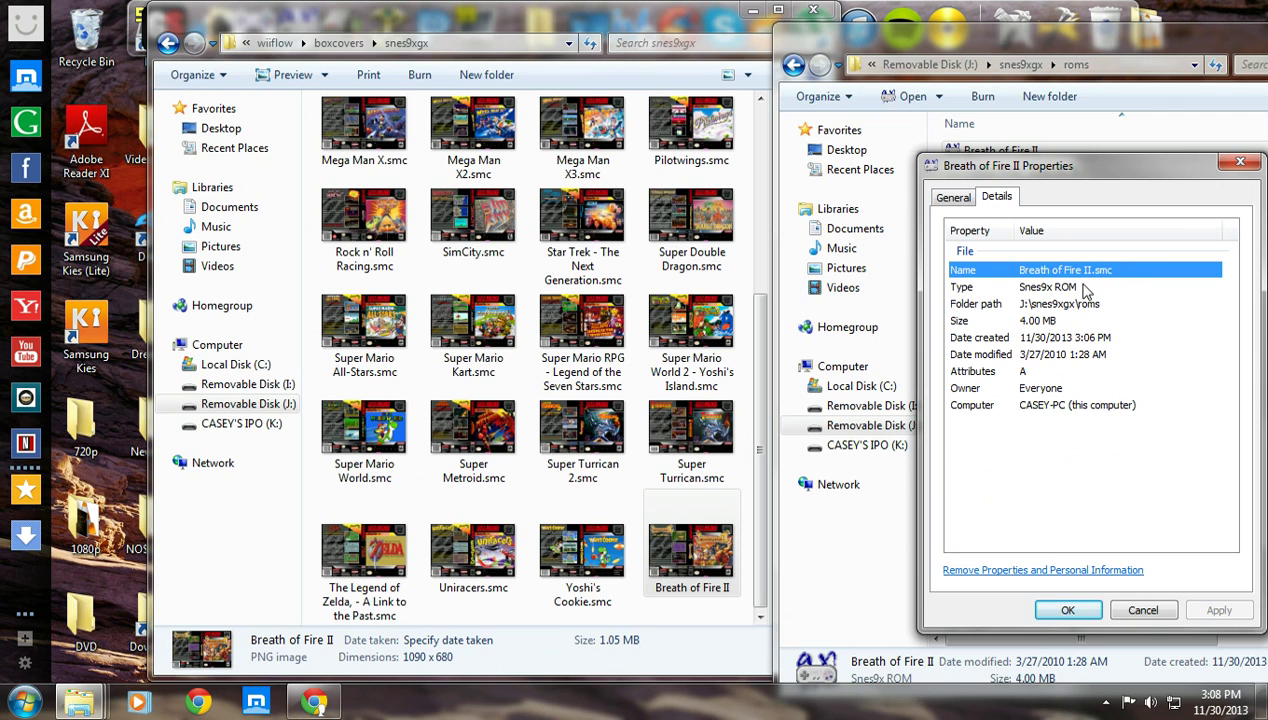
{"action": "left_click", "coordinate": [1240, 166]}
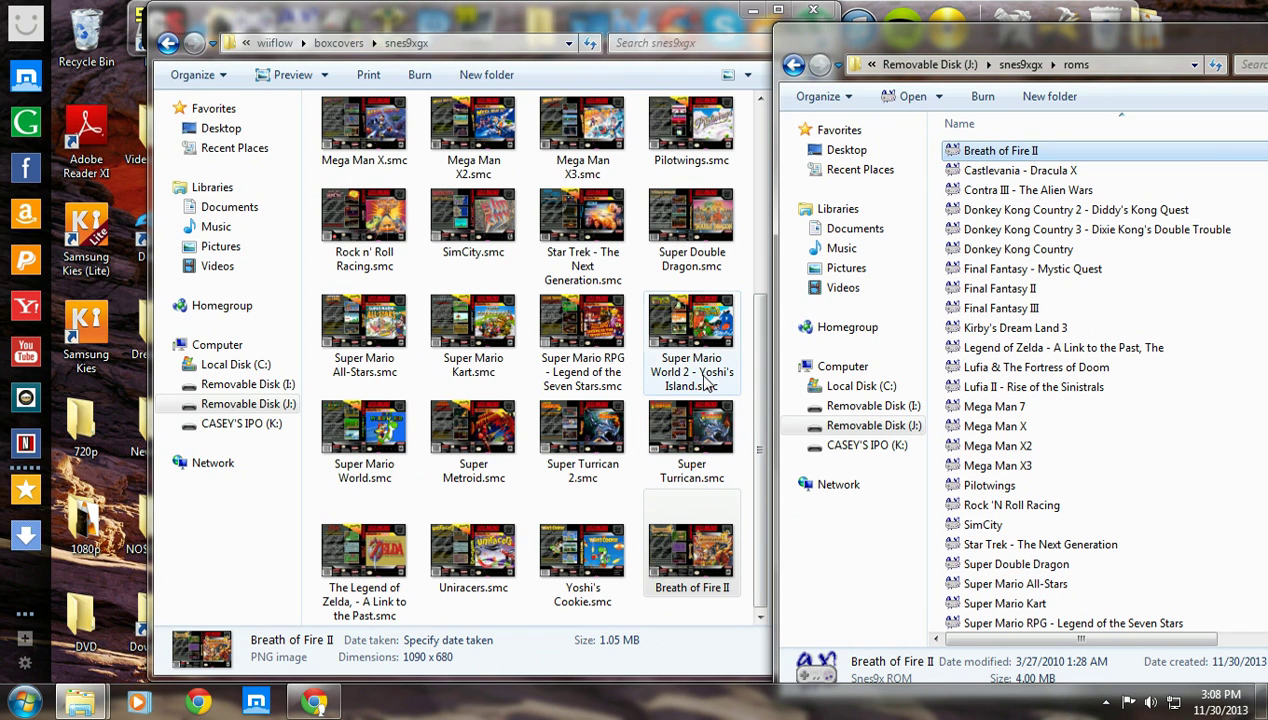
- Rename the Breath of Fire II cover image in the snes9xgx boxcovers folder as Breath of Fire II.smc
{"action": "left_click", "coordinate": [733, 595]}
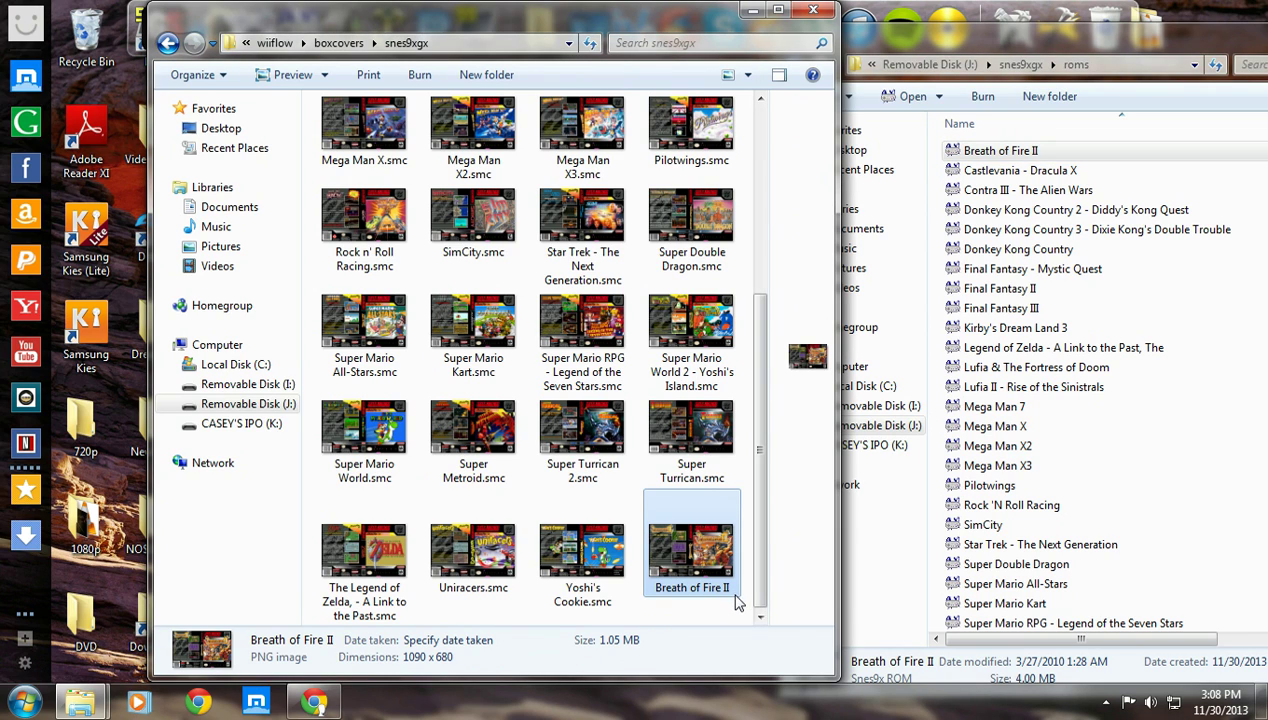
{"action": "left_click", "coordinate": [733, 595]}
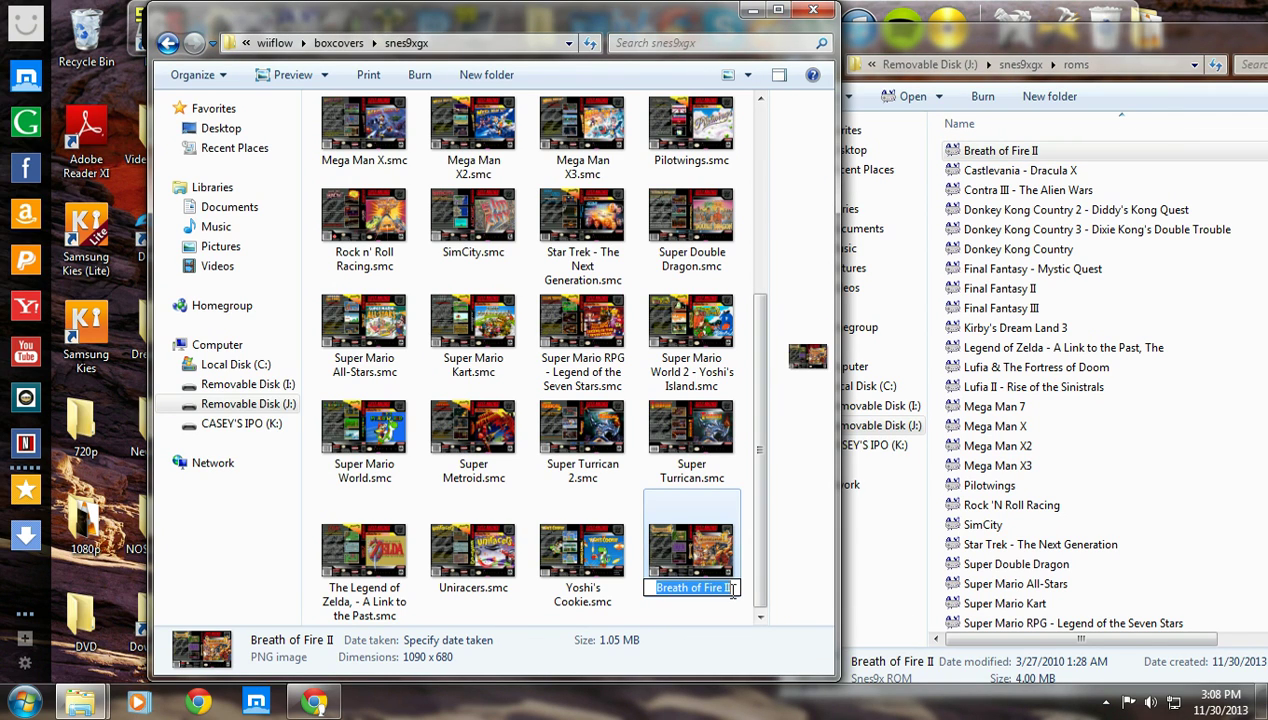
{"action": "type", "text": "."}
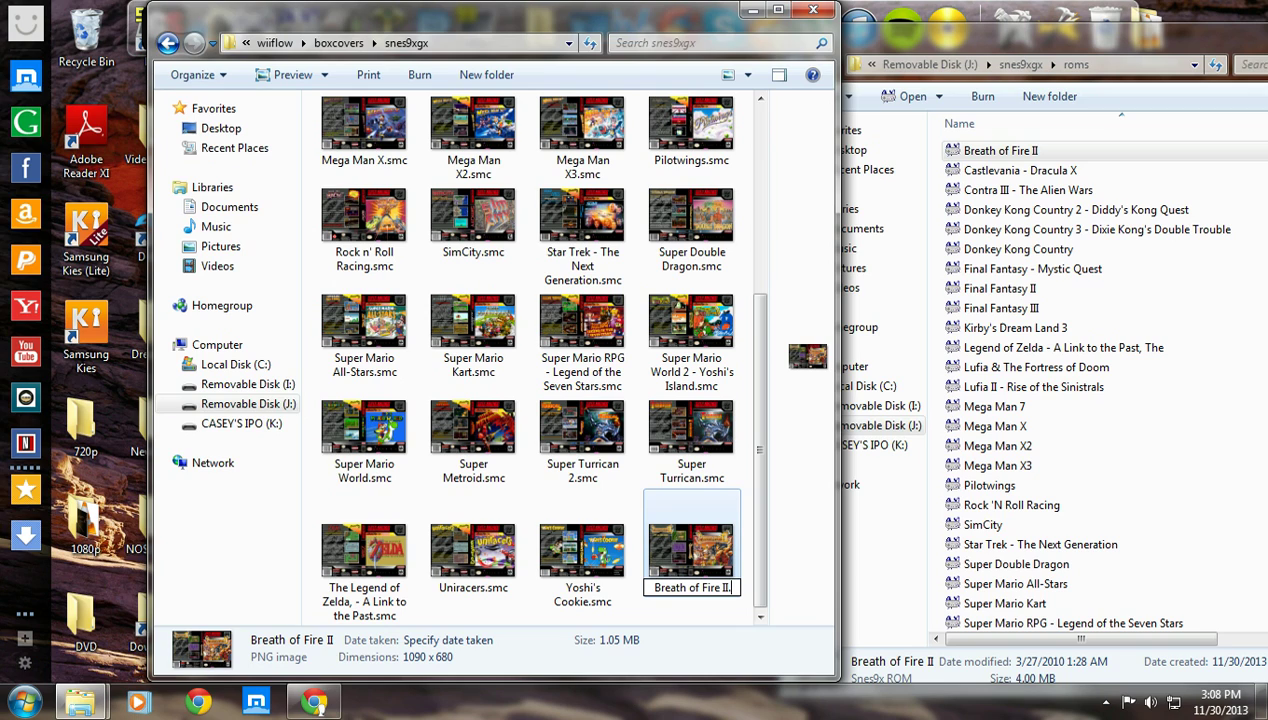
{"action": "type", "text": "smc"}
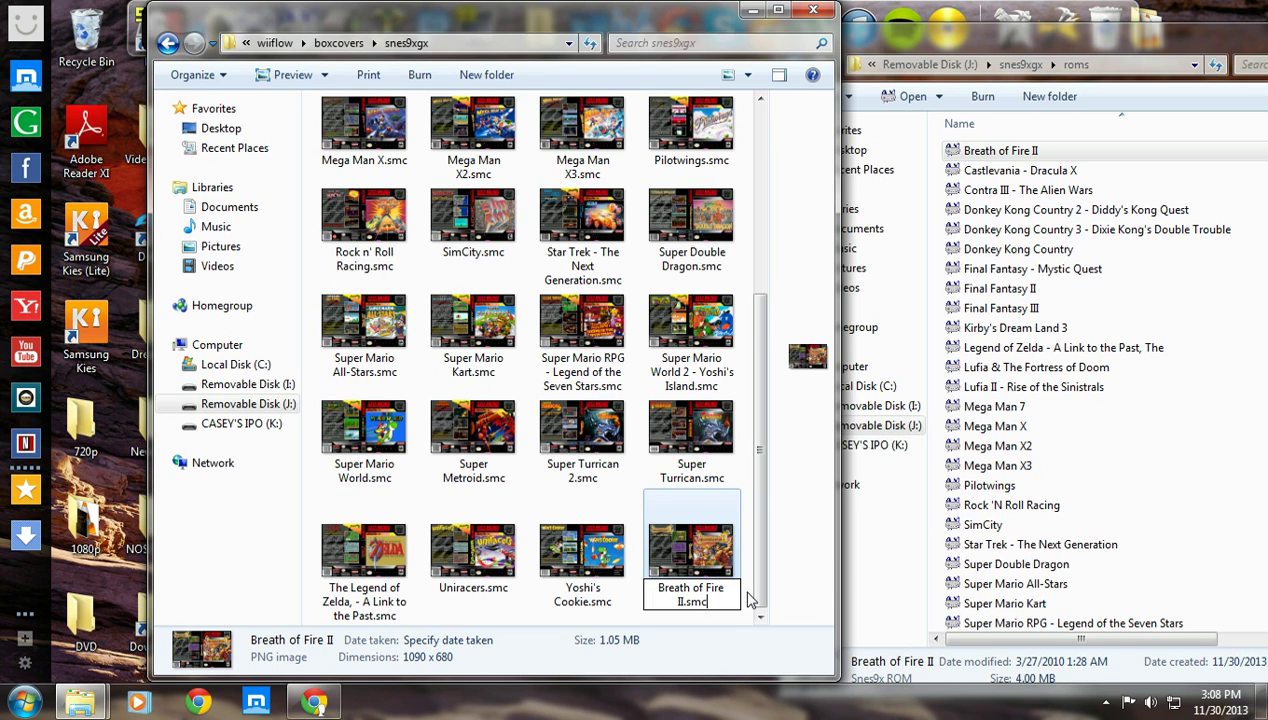
{"action": "key", "text": "Return"}
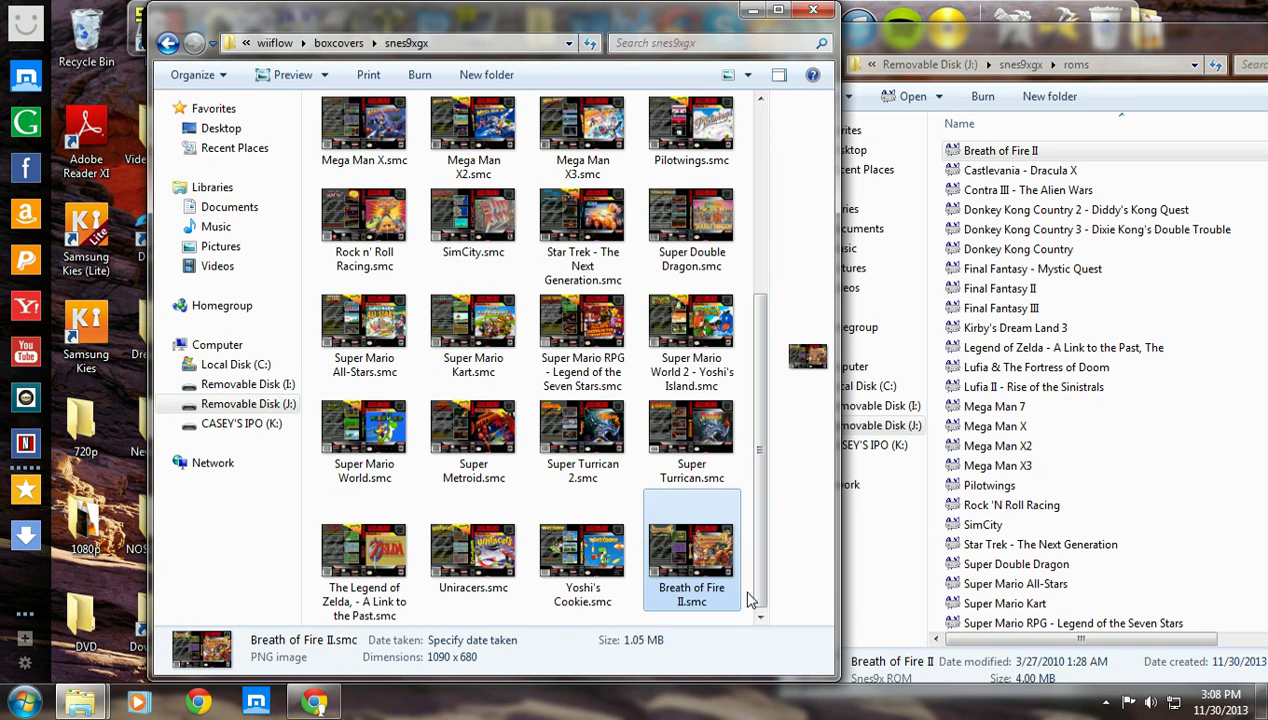
- Look over the naming of the other snes9xgx covers and close both the boxcovers and roms windows
{"action": "scroll", "coordinate": [790, 330], "scroll_direction": "up", "scroll_amount": 5}
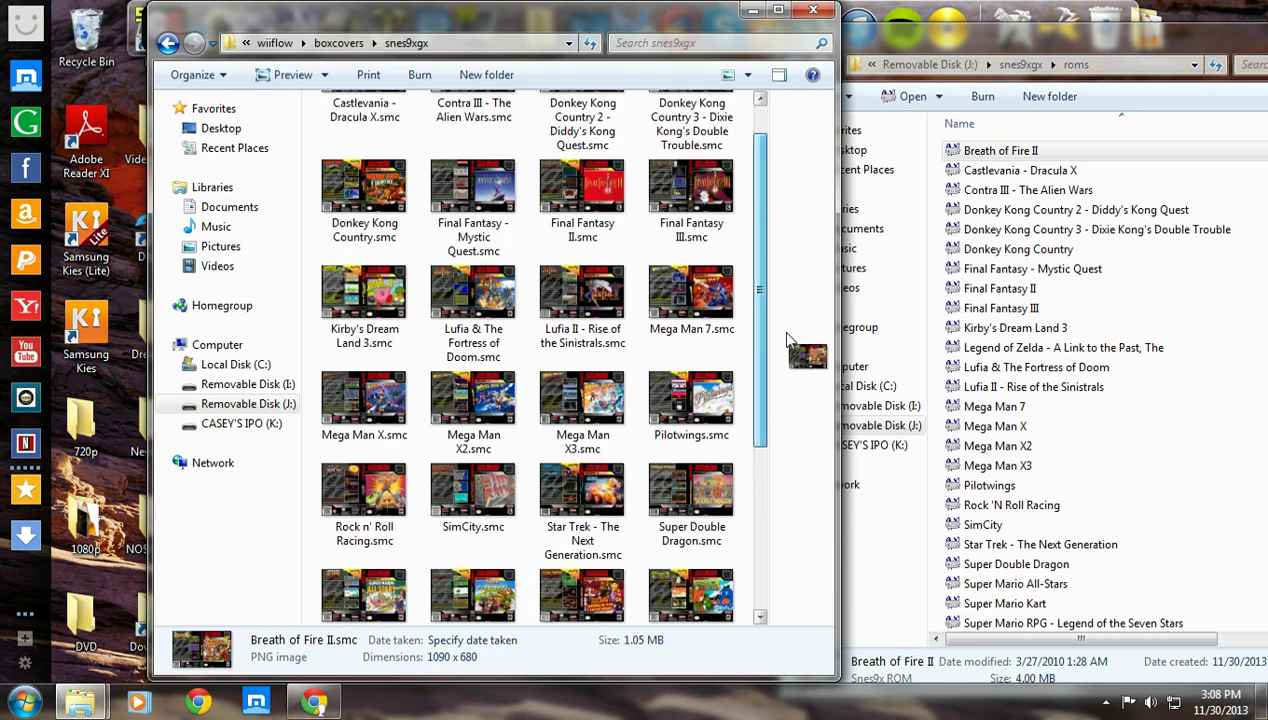
{"action": "scroll", "coordinate": [812, 390], "scroll_direction": "down", "scroll_amount": 3}
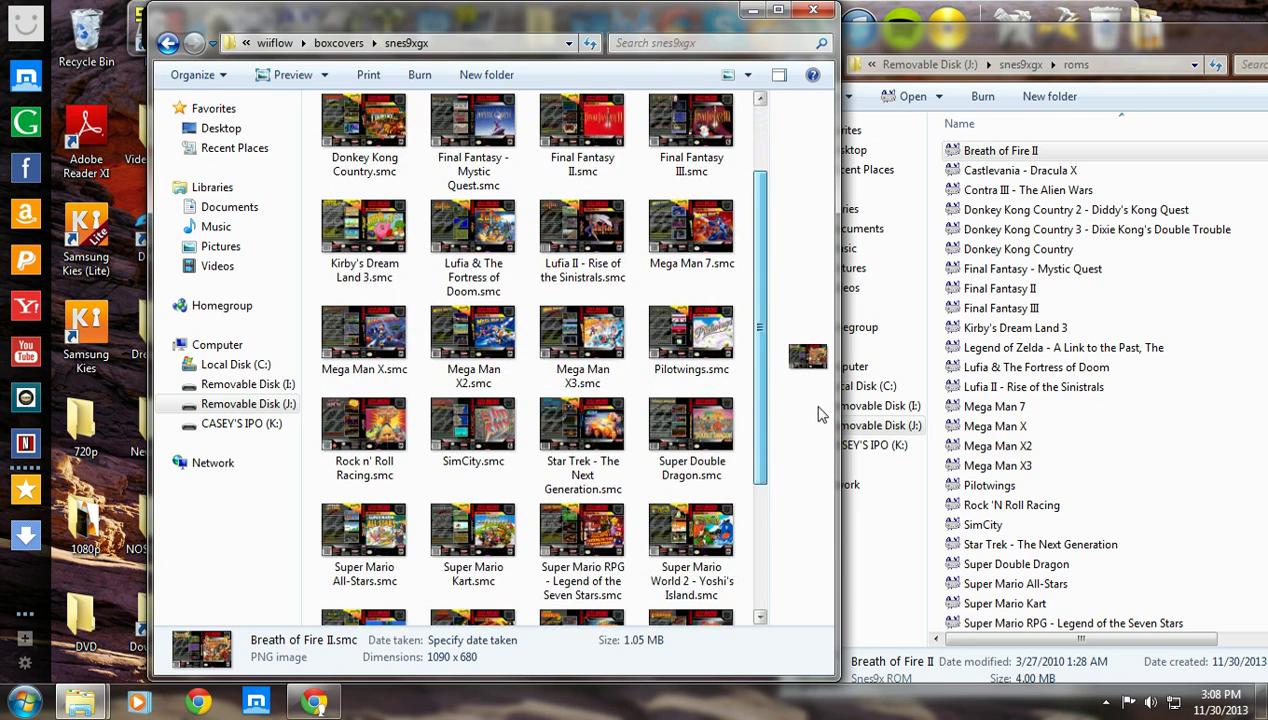
{"action": "scroll", "coordinate": [818, 425], "scroll_direction": "down", "scroll_amount": 3}
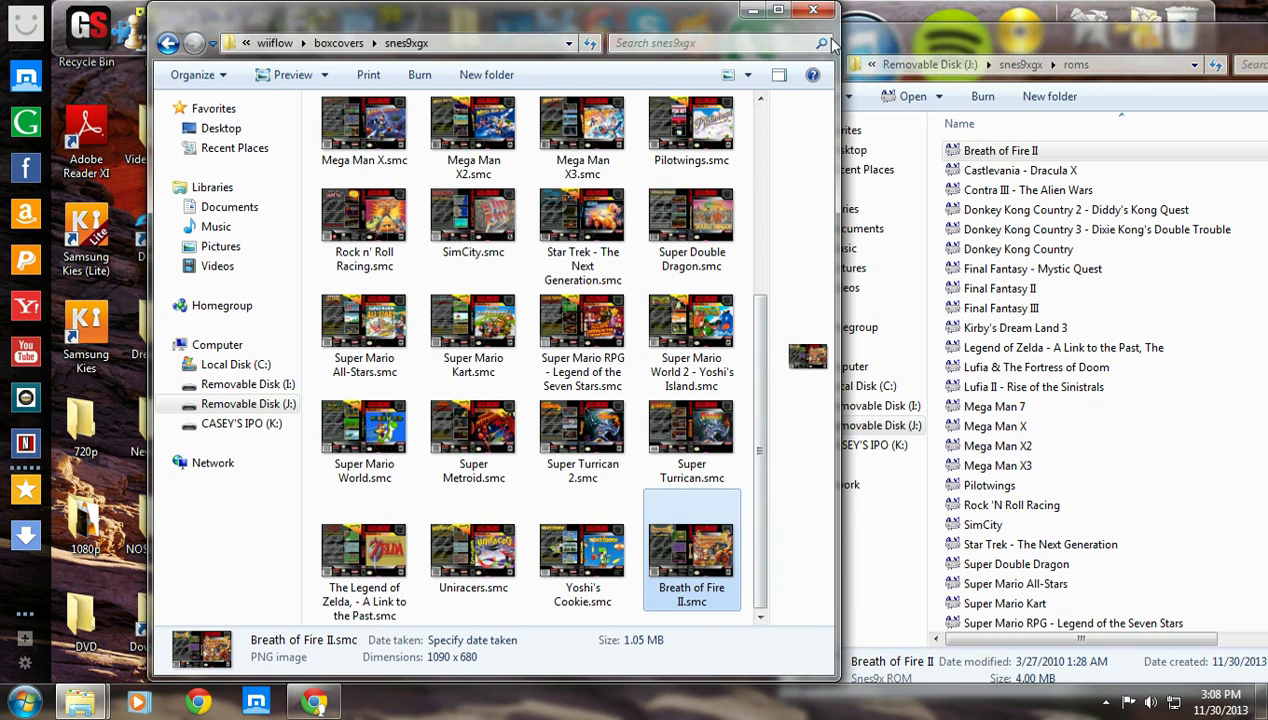
{"action": "left_click", "coordinate": [813, 10]}
{"action": "left_click_drag", "start_coordinate": [1017, 50], "coordinate": [575, 30]}
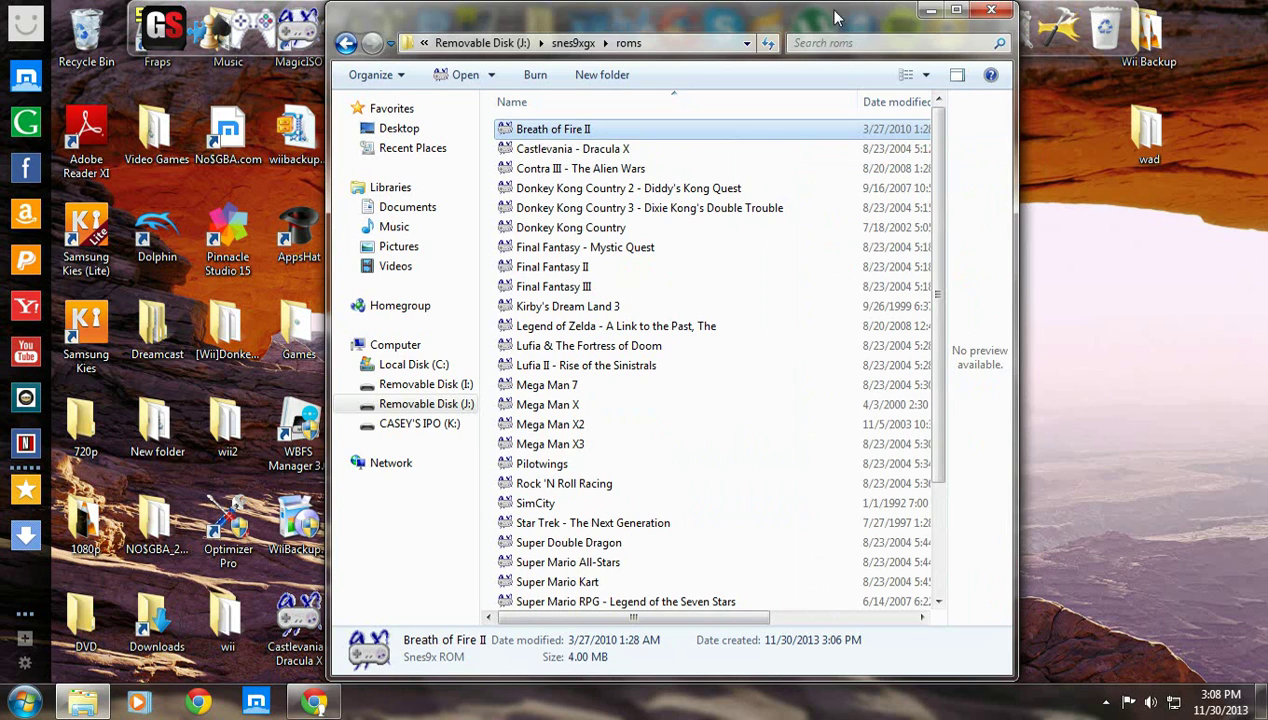
{"action": "key", "text": "alt+F4"}
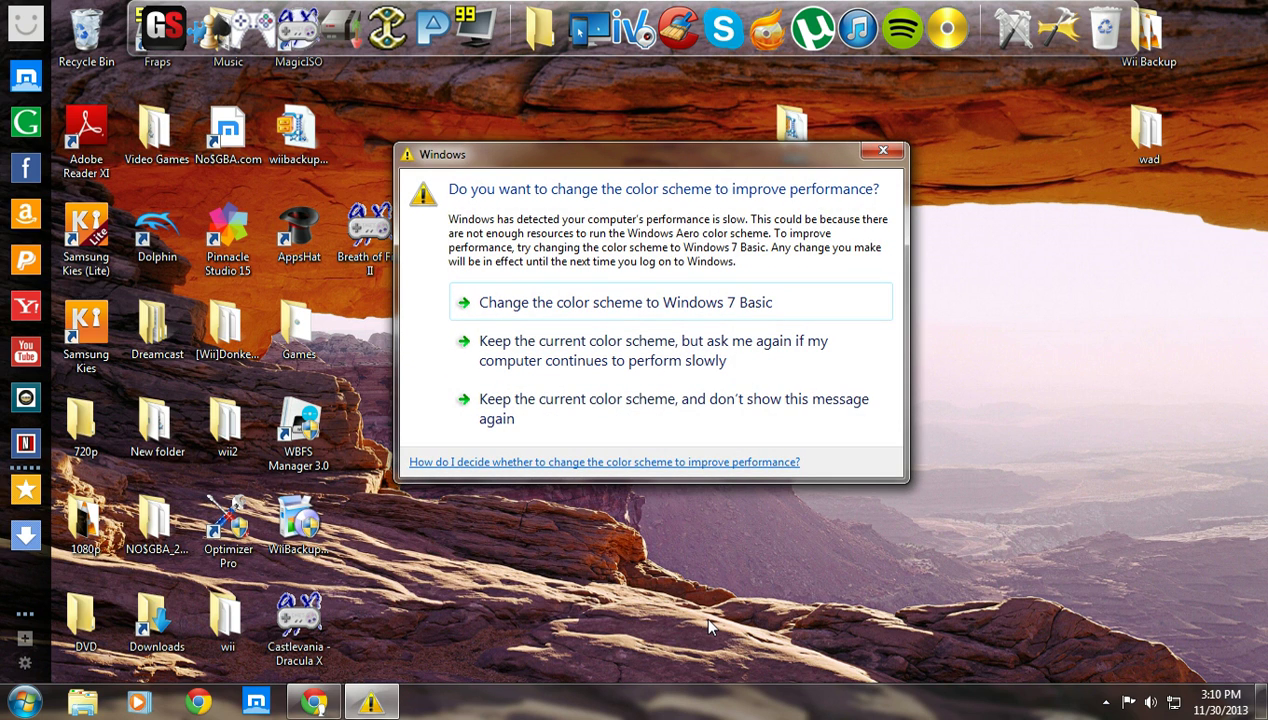
- Dismiss the color scheme prompt without choosing an option and select the Breath of Fire II ROM on the desktop
{"action": "left_click", "coordinate": [884, 153]}
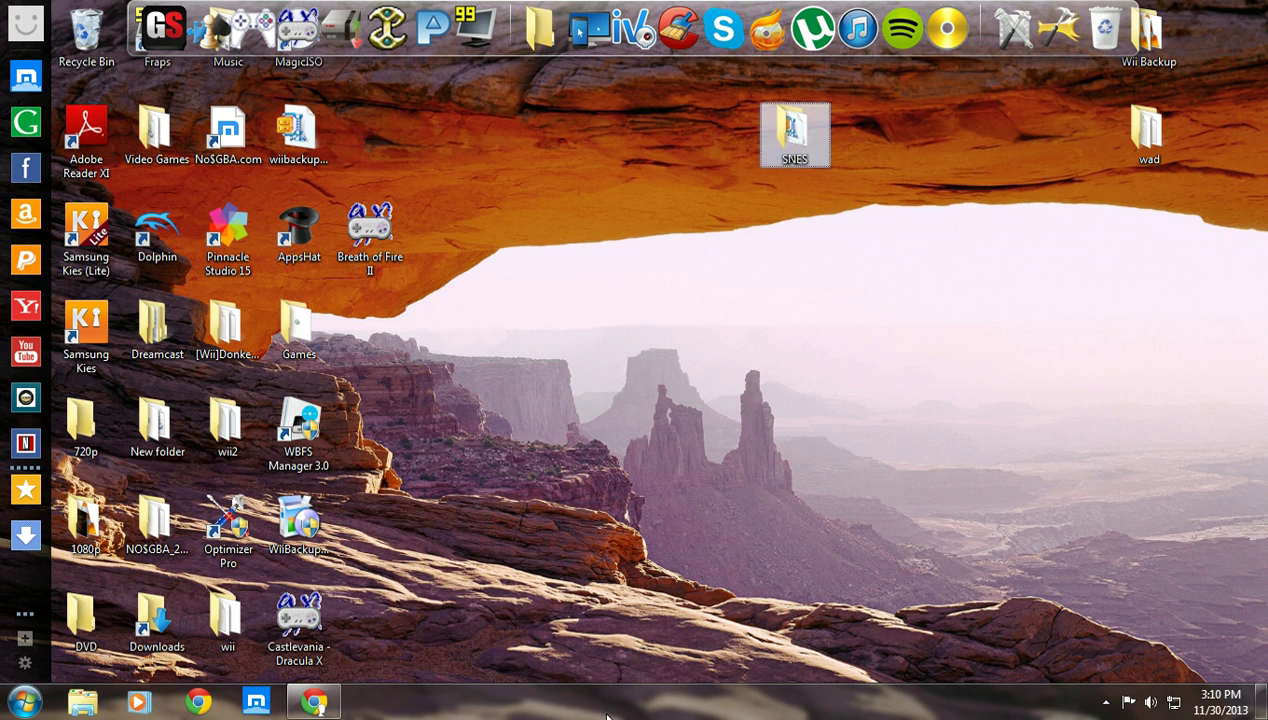
{"action": "left_click", "coordinate": [931, 325]}
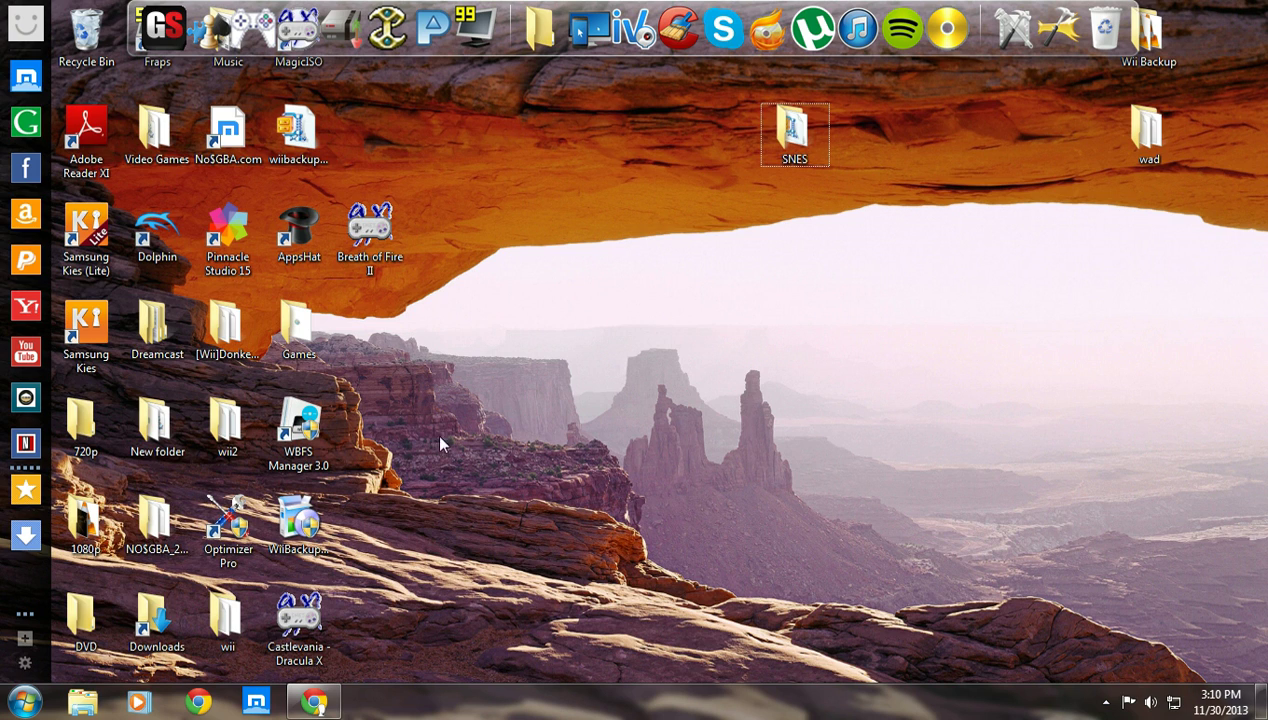
{"action": "left_click", "coordinate": [385, 235]}
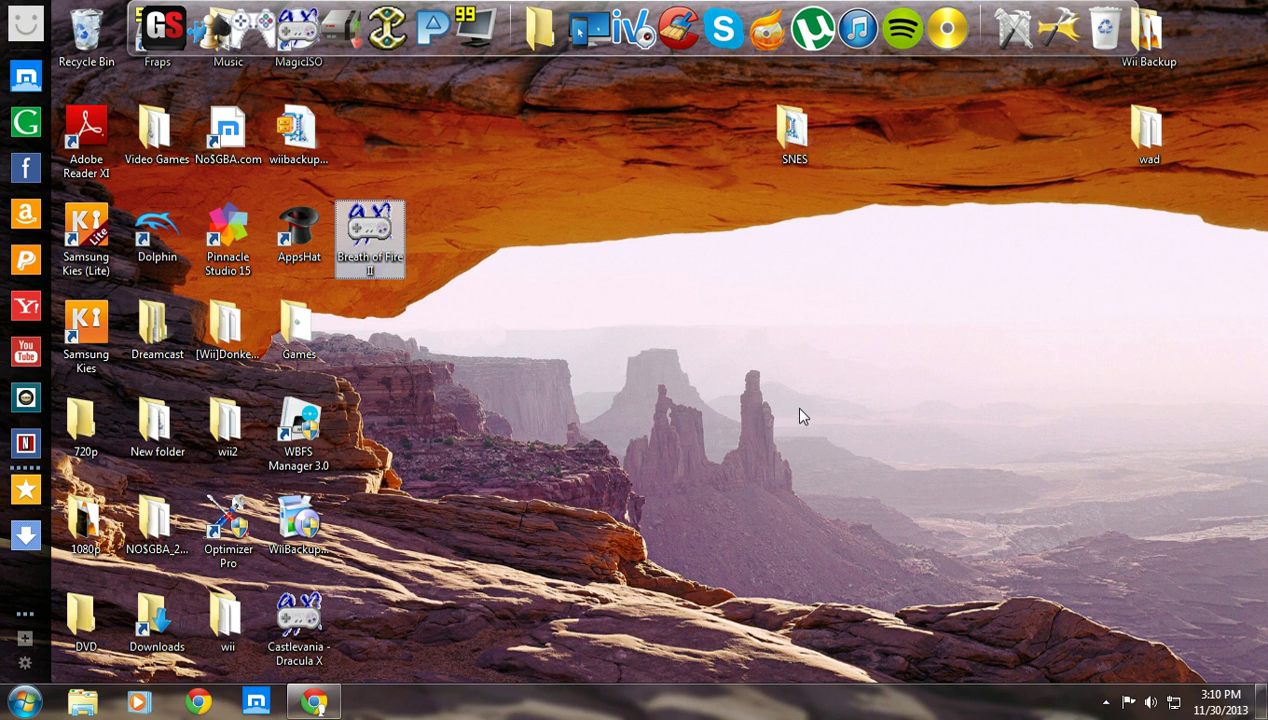
{"action": "mouse_move", "coordinate": [328, 706]}
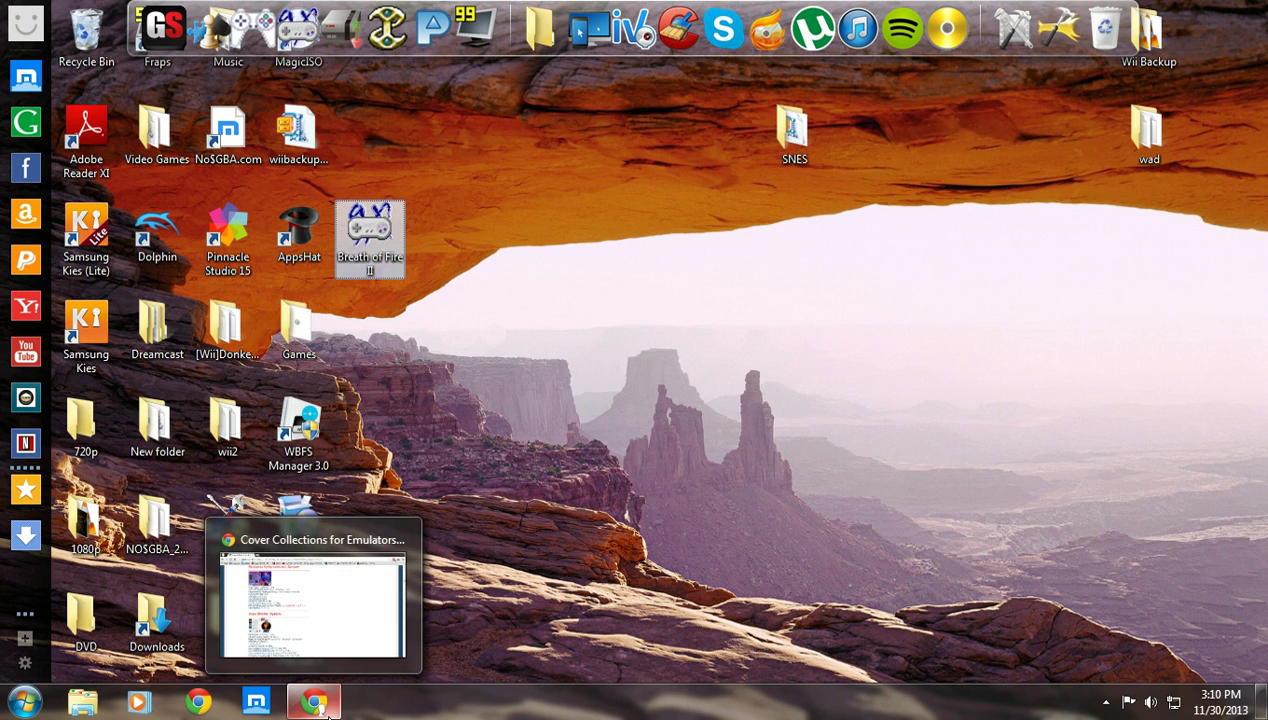